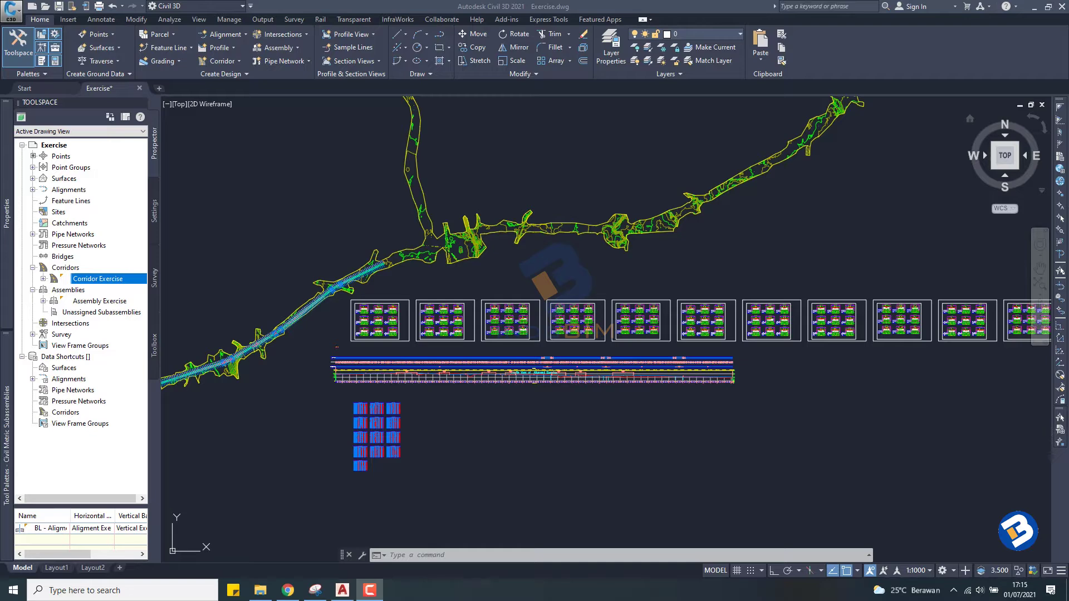
Zoom and pan until the Total Volume Tables below the profile view fill the screen.
scroll(321, 318, up, 2)
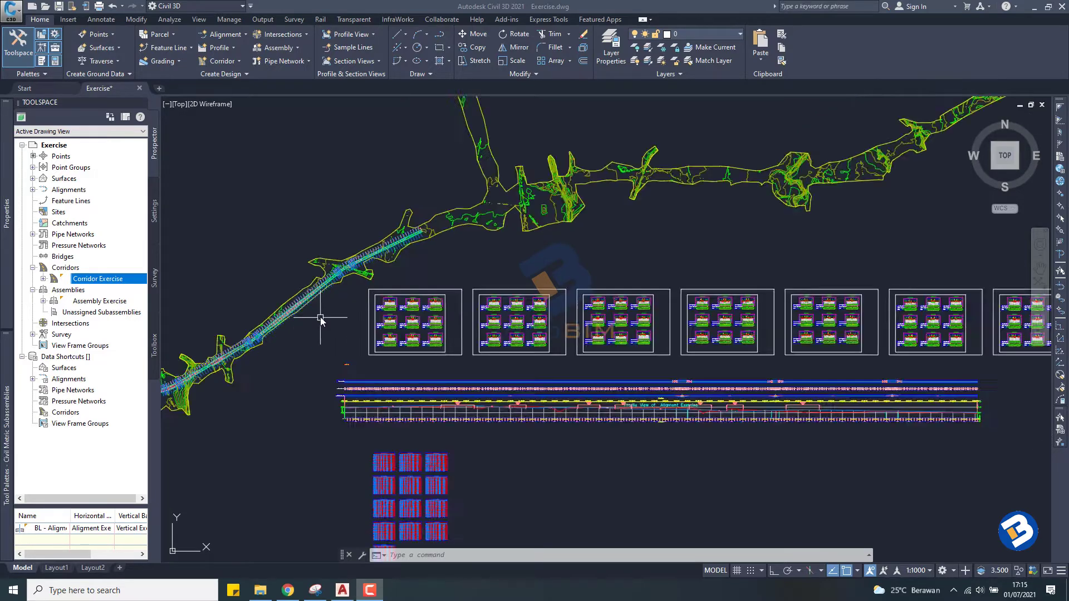
scroll(321, 319, up, 2)
scroll(341, 257, up, 1)
scroll(340, 256, down, 3)
scroll(369, 358, up, 4)
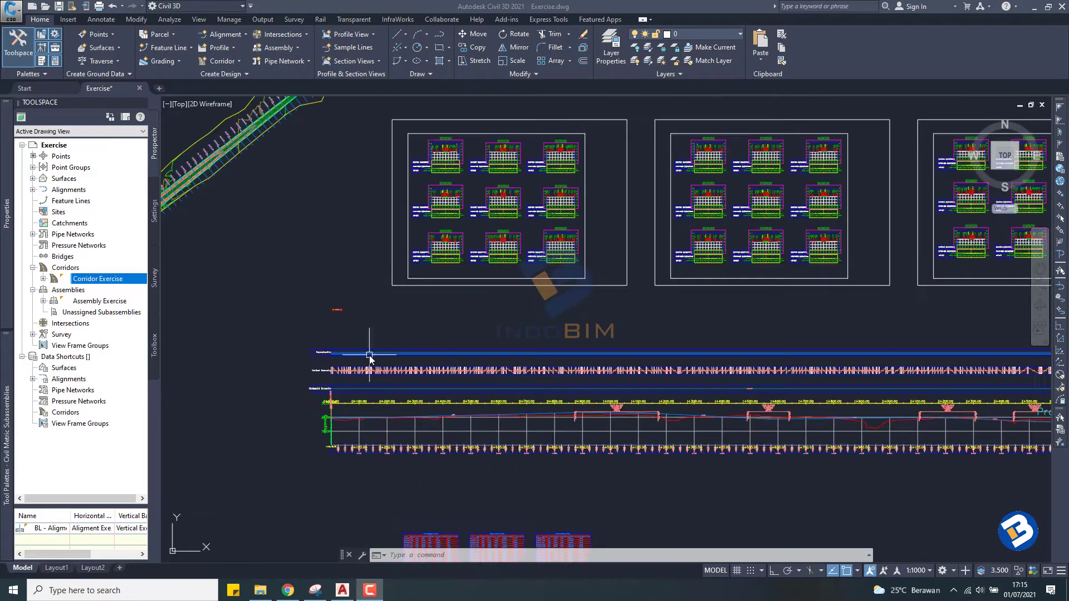
scroll(370, 355, up, 2)
scroll(404, 439, down, 3)
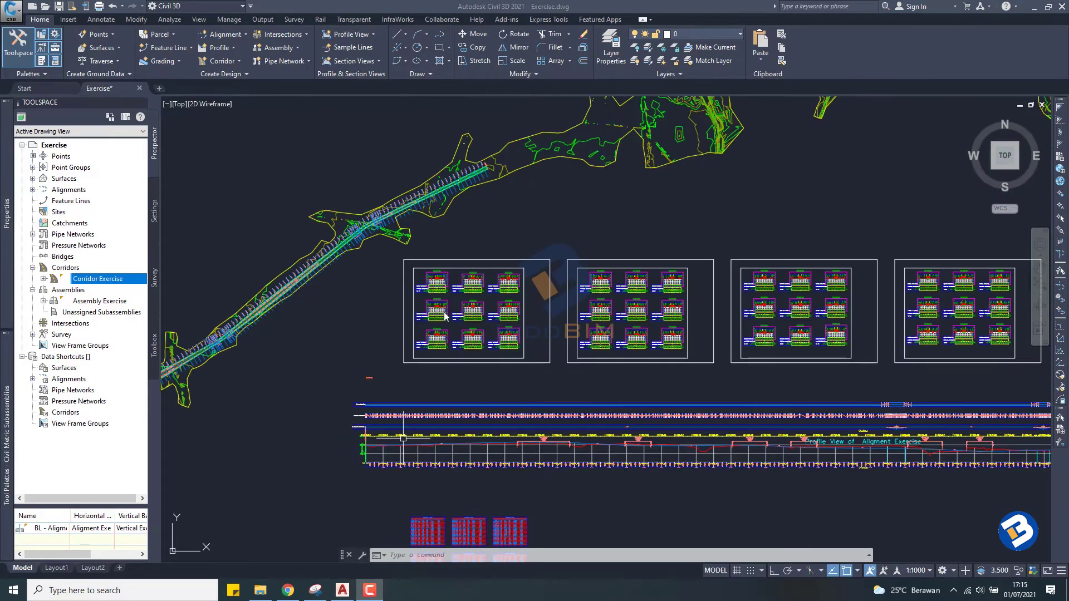
scroll(448, 281, up, 2)
scroll(449, 273, up, 2)
scroll(413, 440, down, 3)
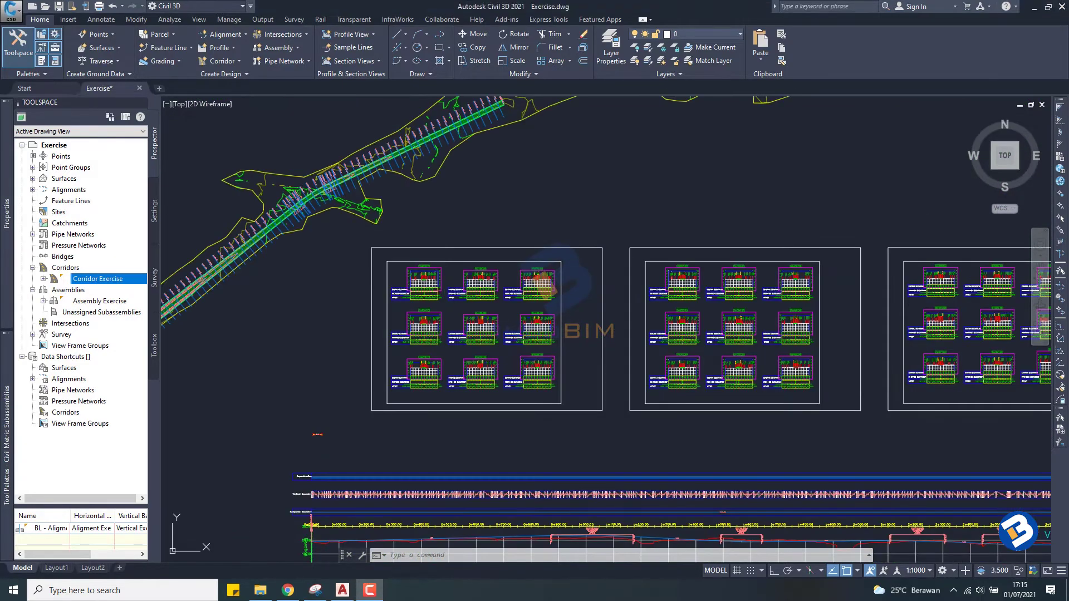
middle_drag(432, 426, 471, 239)
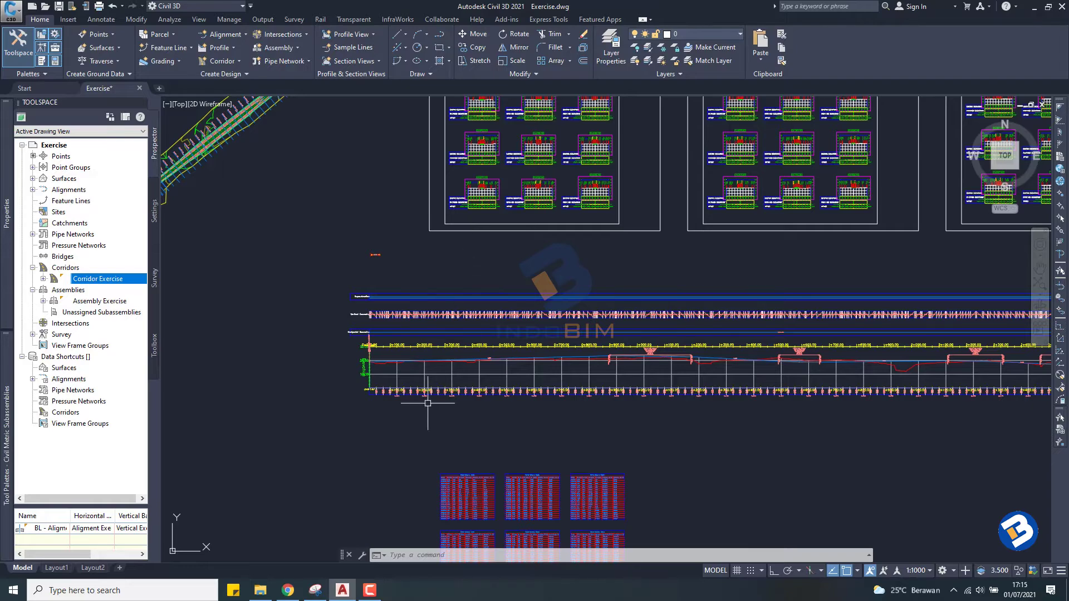
scroll(495, 301, down, 1)
scroll(489, 312, up, 2)
scroll(499, 287, up, 5)
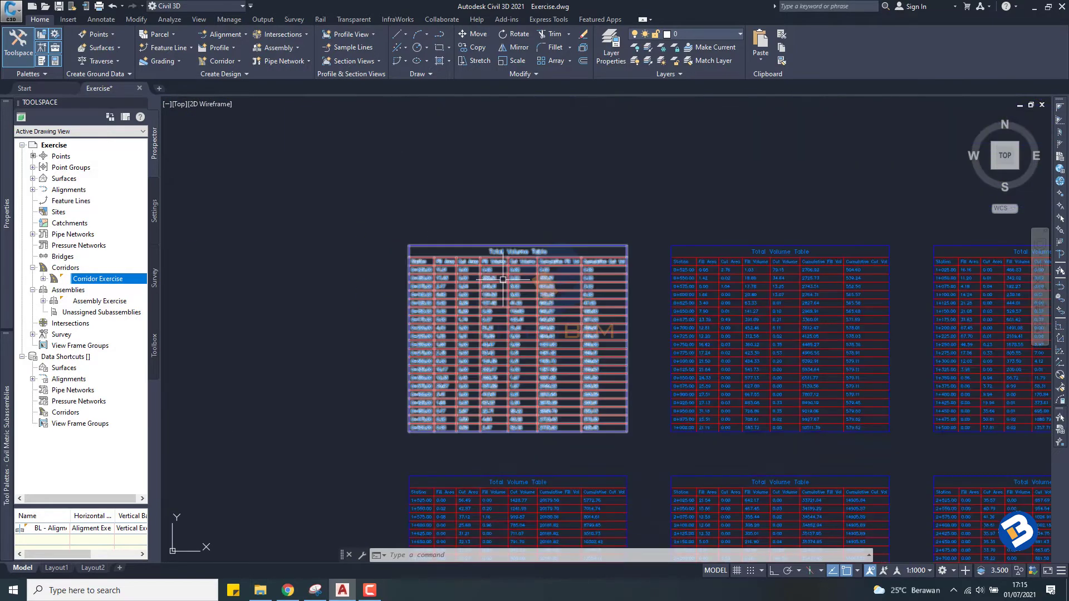
scroll(504, 278, up, 2)
scroll(469, 261, up, 2)
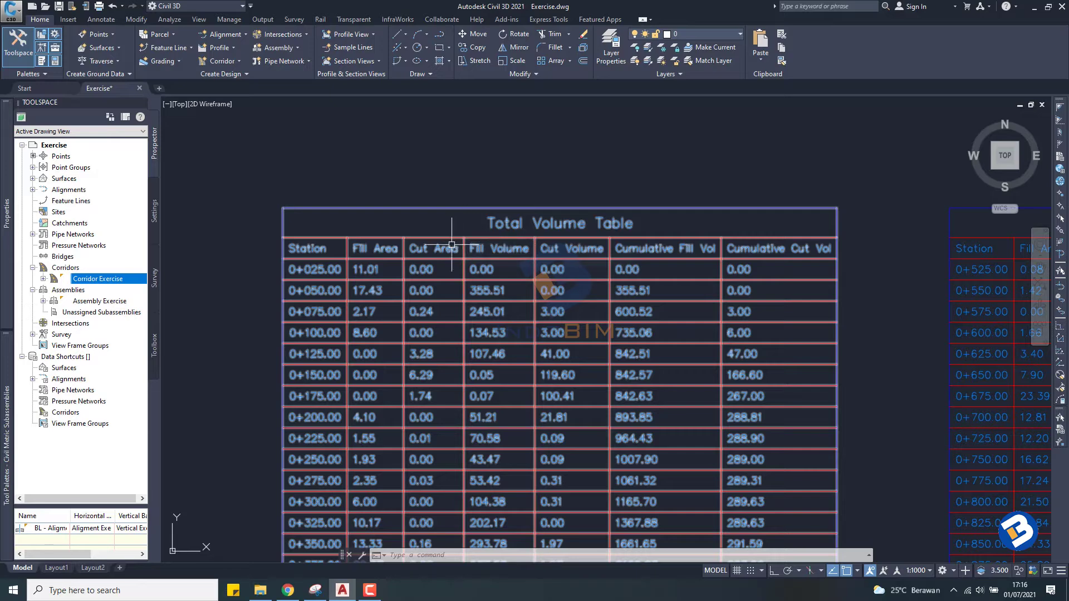
scroll(452, 245, down, 6)
scroll(427, 324, up, 2)
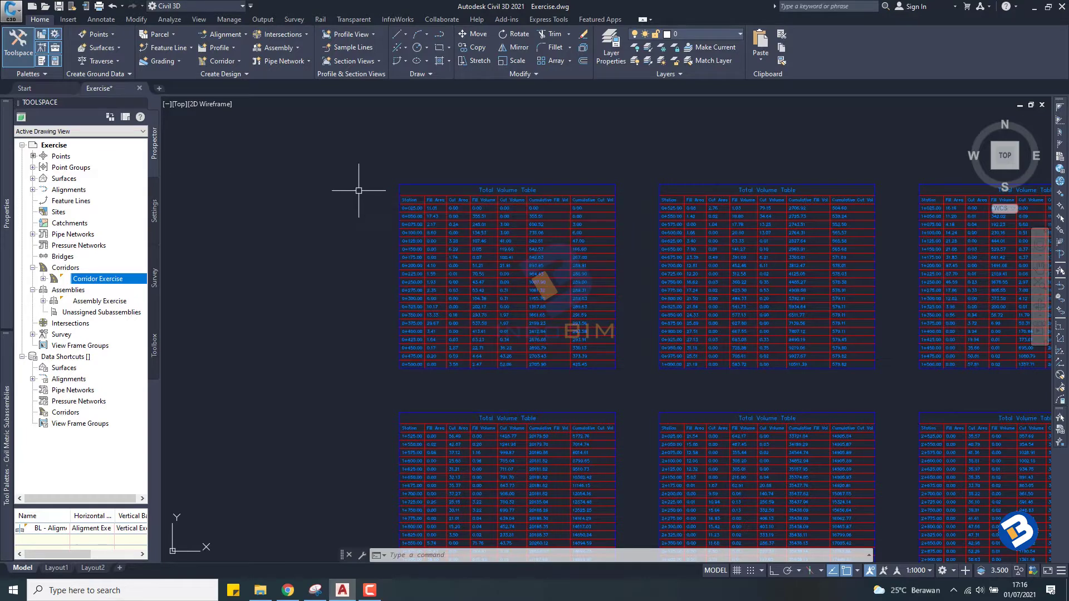
scroll(372, 219, up, 2)
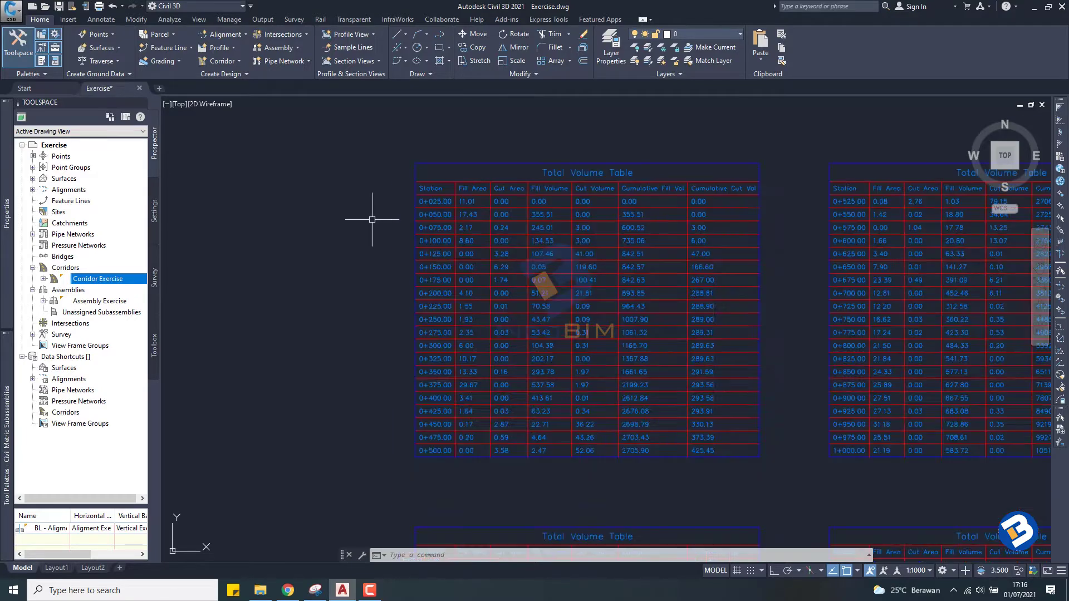
scroll(372, 220, up, 2)
scroll(372, 219, down, 2)
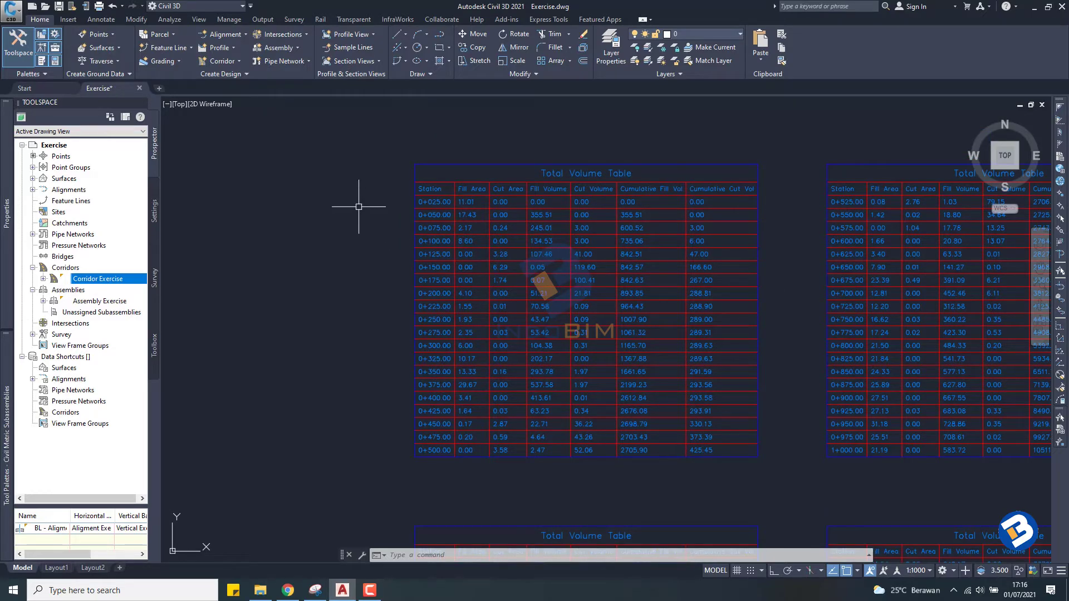
Run Compute Materials for Alignment Exercise and the SL Collection Exercise sample line group.
click(165, 21)
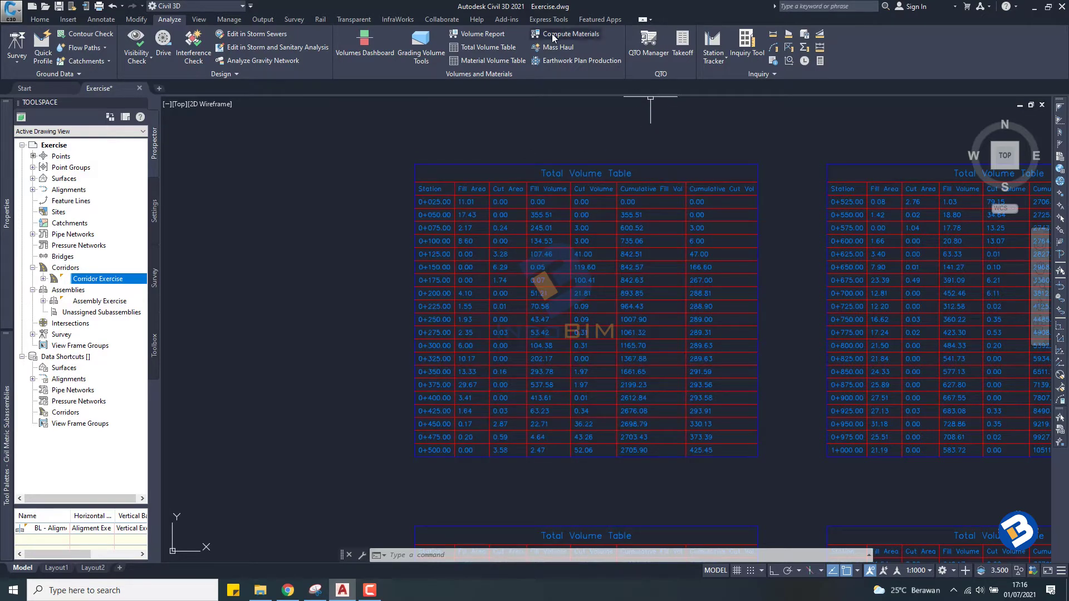
click(552, 33)
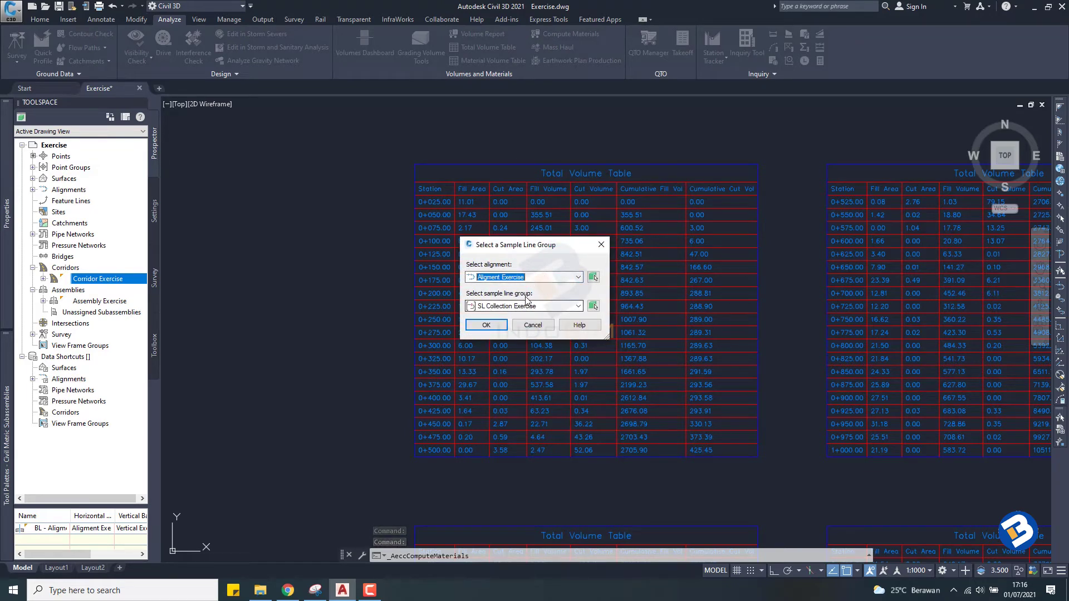
click(485, 325)
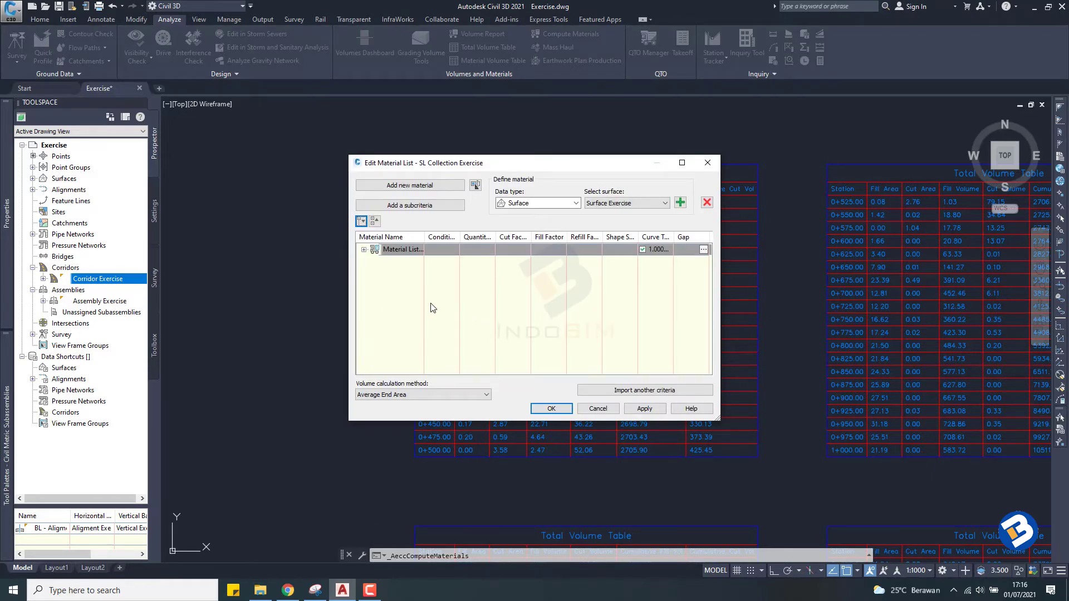
Expand the material list, widen the Material Name column, and rename the list 'Cut And Fill'.
click(364, 250)
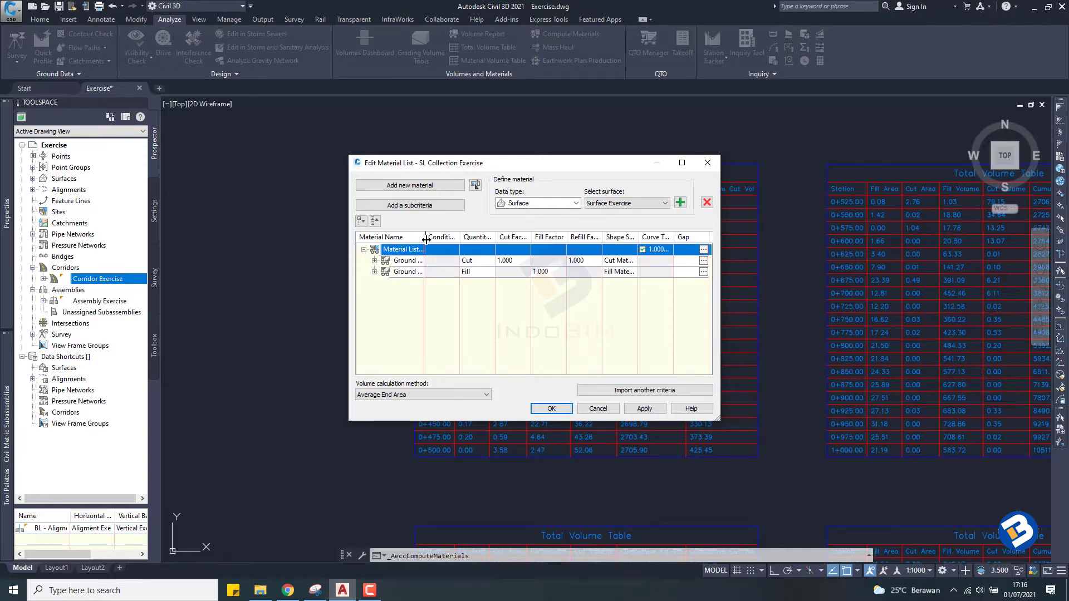
drag(426, 240, 480, 239)
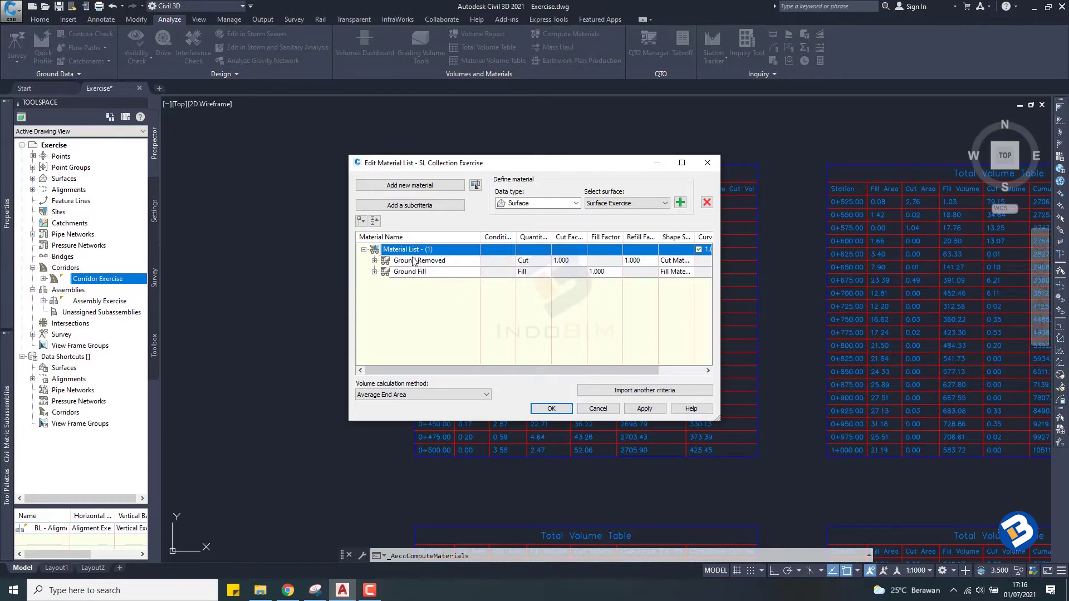
right_click(406, 250)
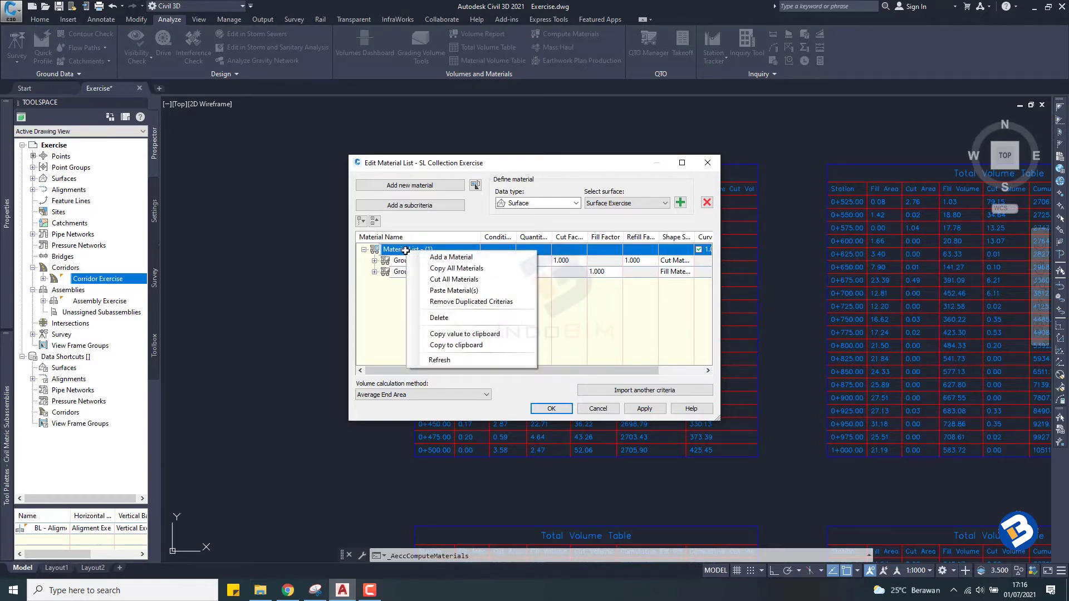
click(404, 251)
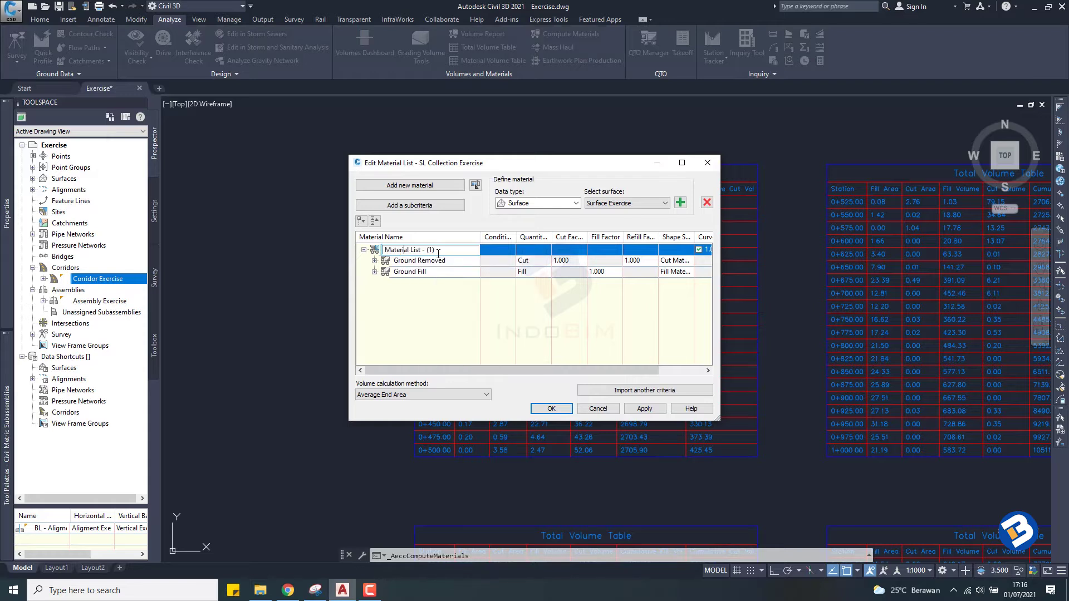
click(376, 251)
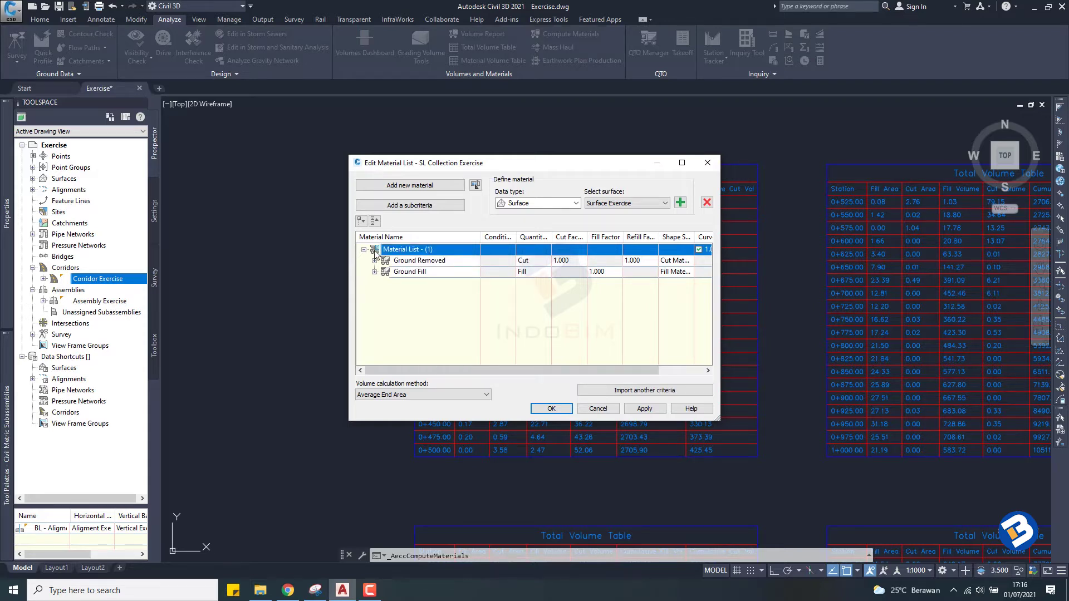
click(433, 250)
text(Cut And Fill)
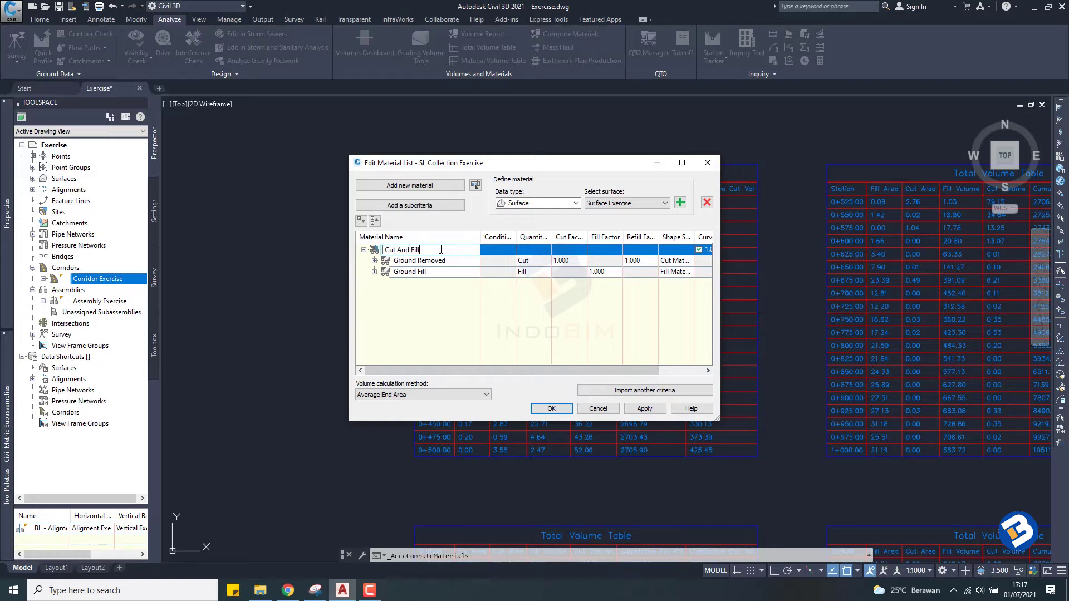
key(Return)
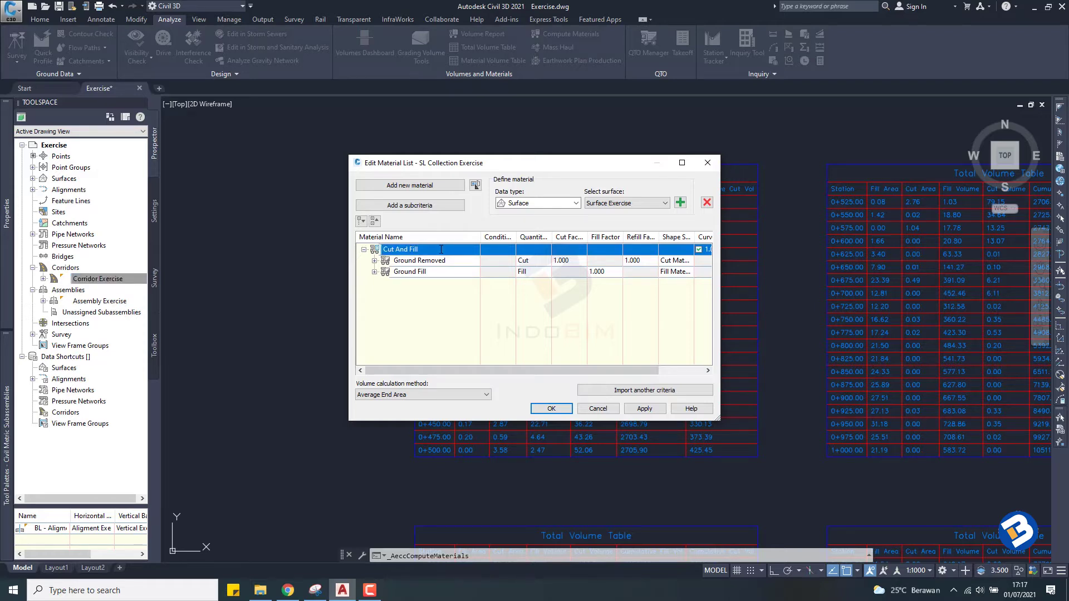
Add a material, then delete the unneeded Material - (1) row.
click(404, 190)
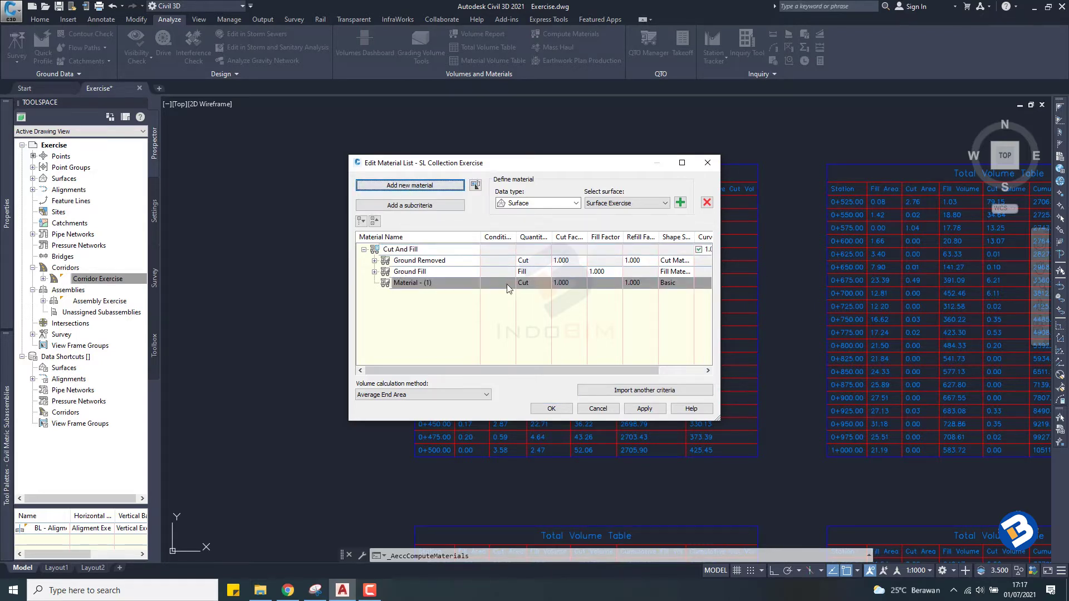
click(473, 283)
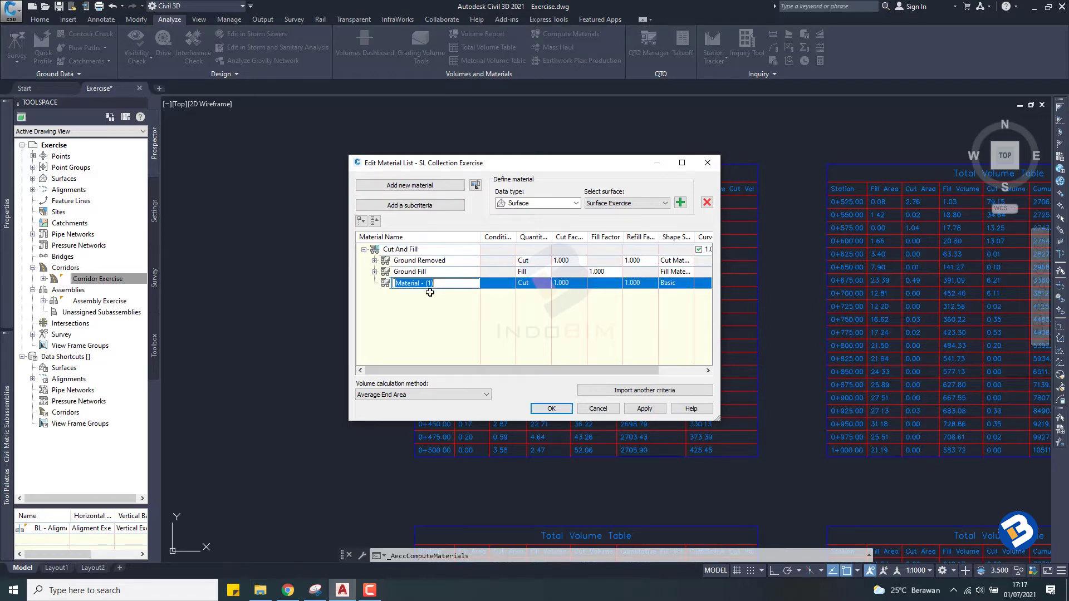
click(707, 203)
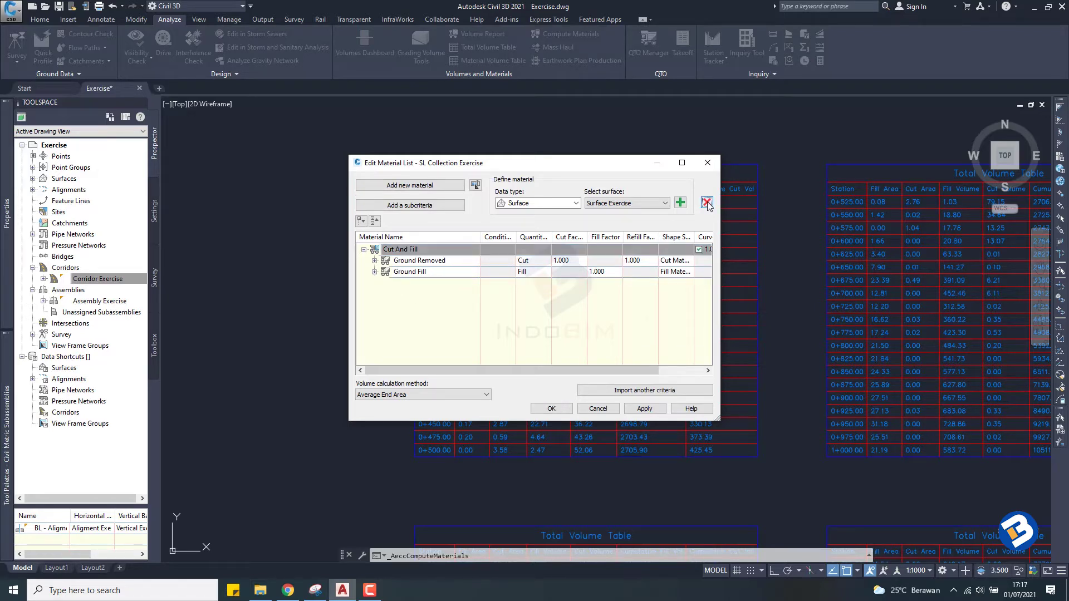
Import the Material List quantity takeoff criteria as a second material list.
click(636, 395)
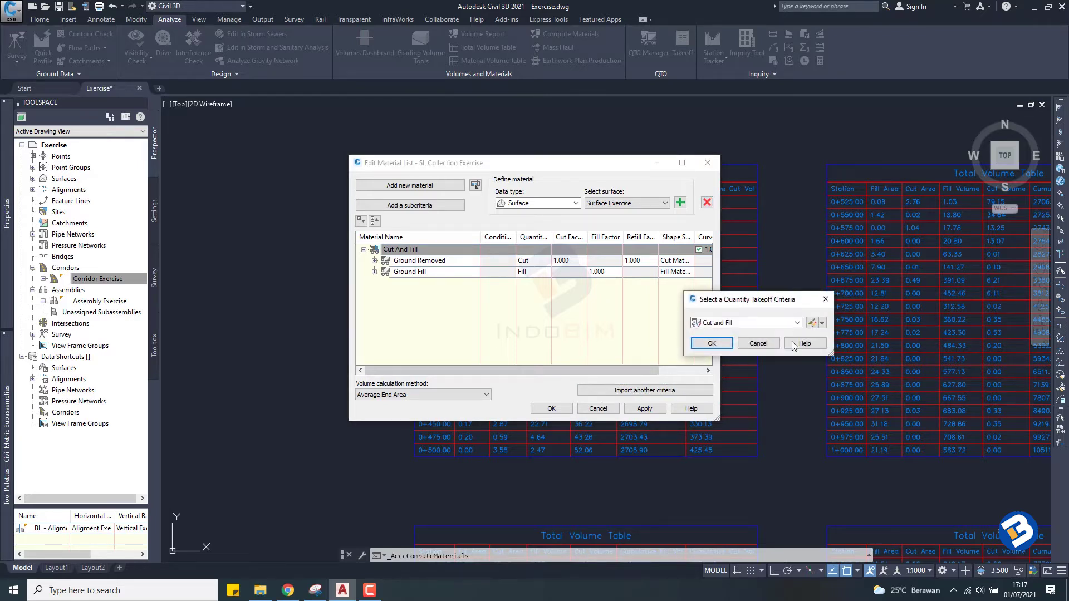
click(797, 323)
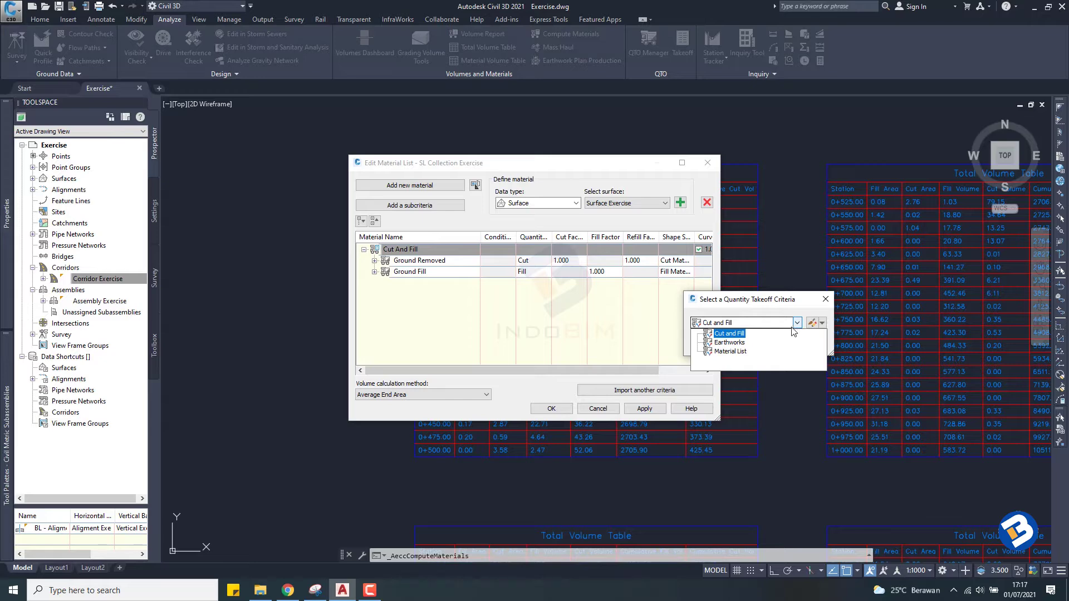
click(734, 359)
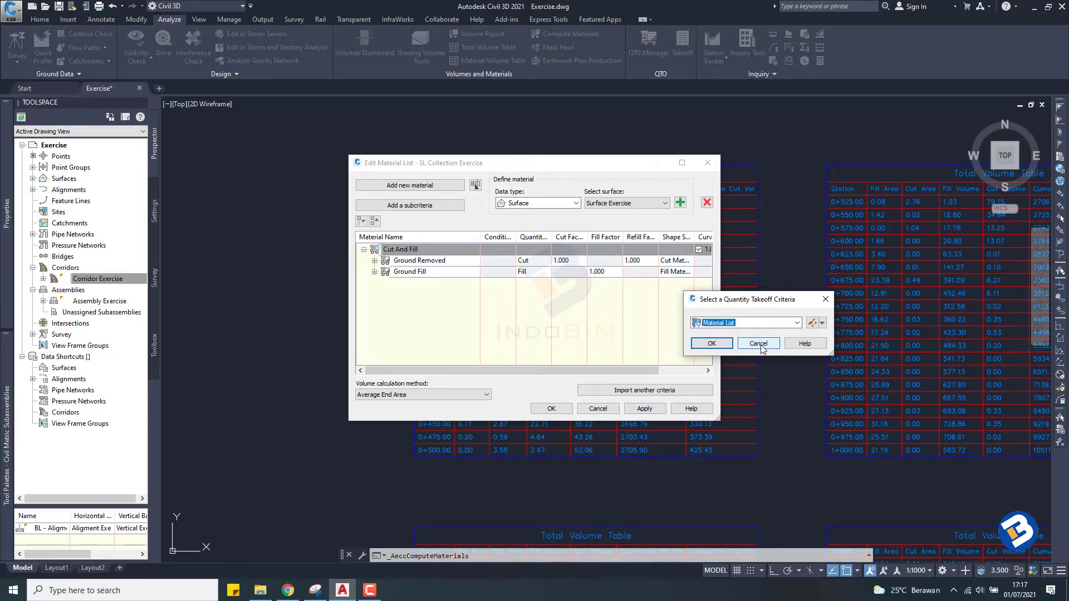
click(724, 343)
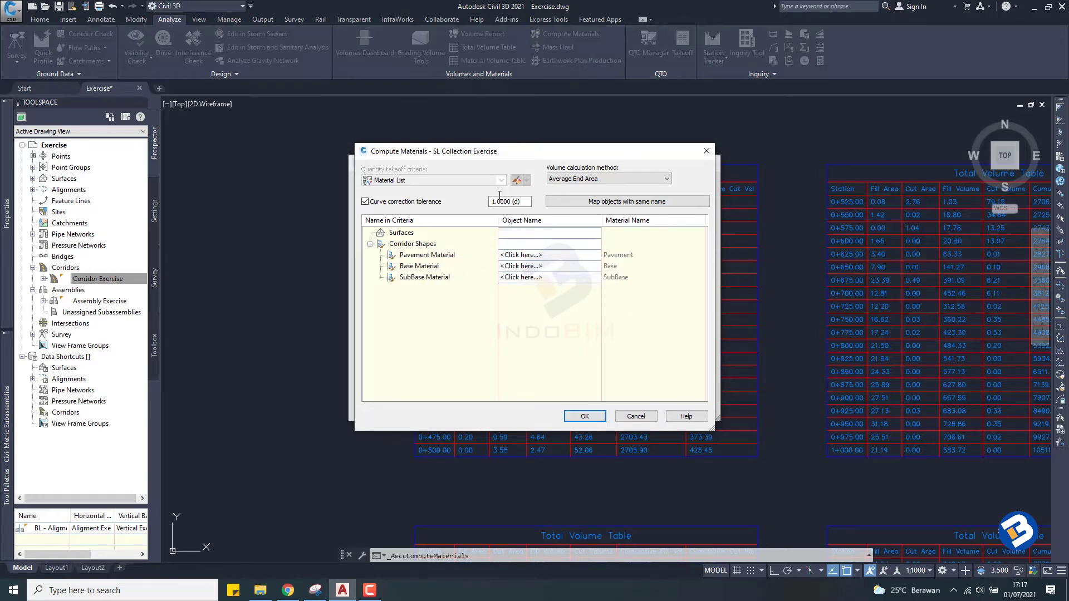
Map Pavement, Base and SubBase to Corridor Exercise Pave1, Base and SubBase using Average End Area.
click(544, 256)
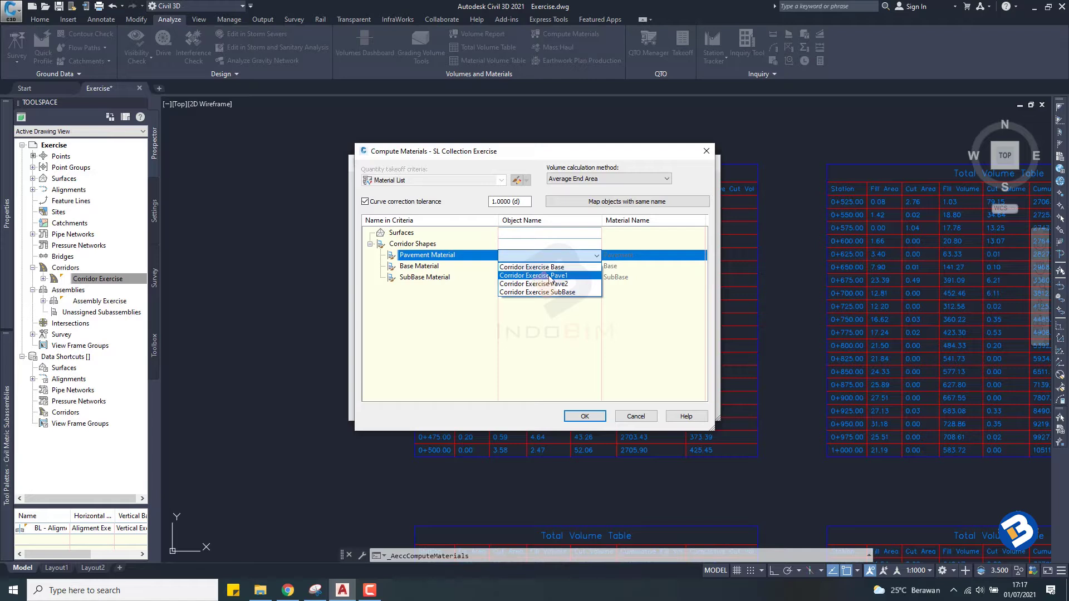
click(550, 276)
click(532, 269)
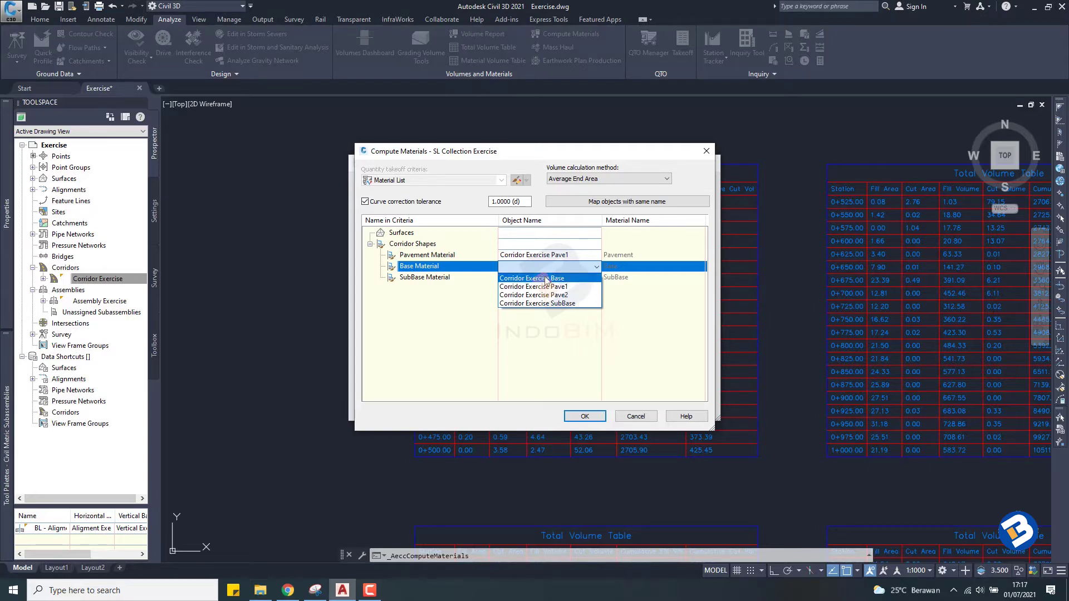
click(551, 279)
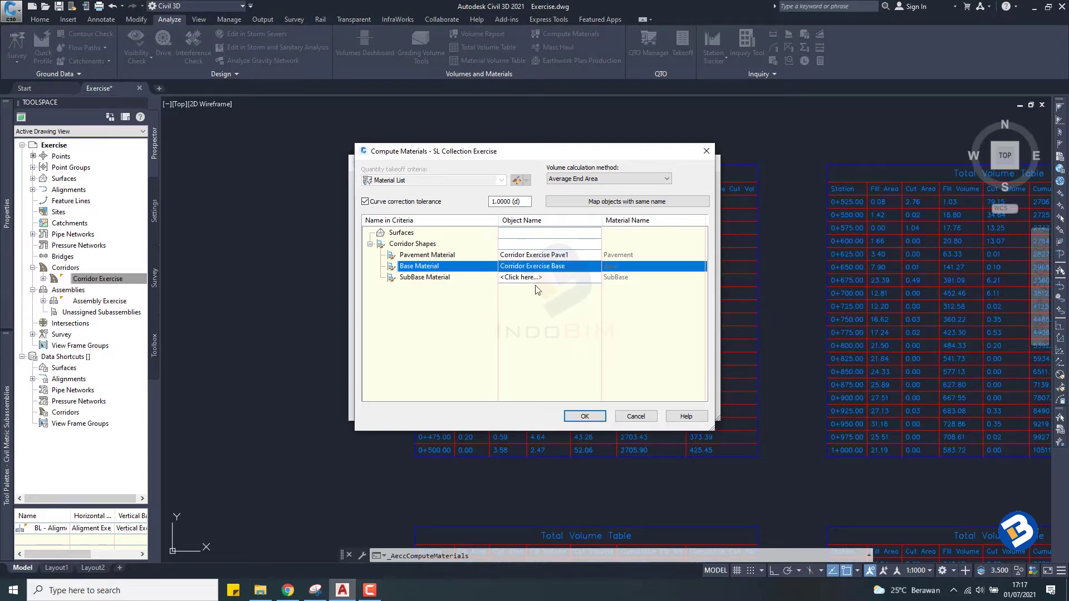
click(535, 279)
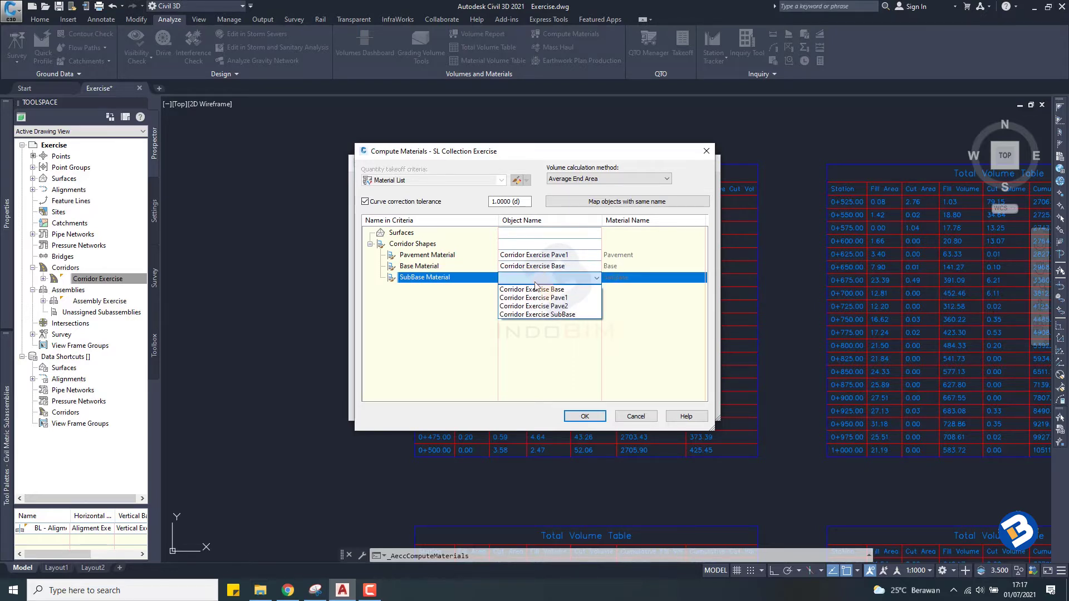
click(537, 315)
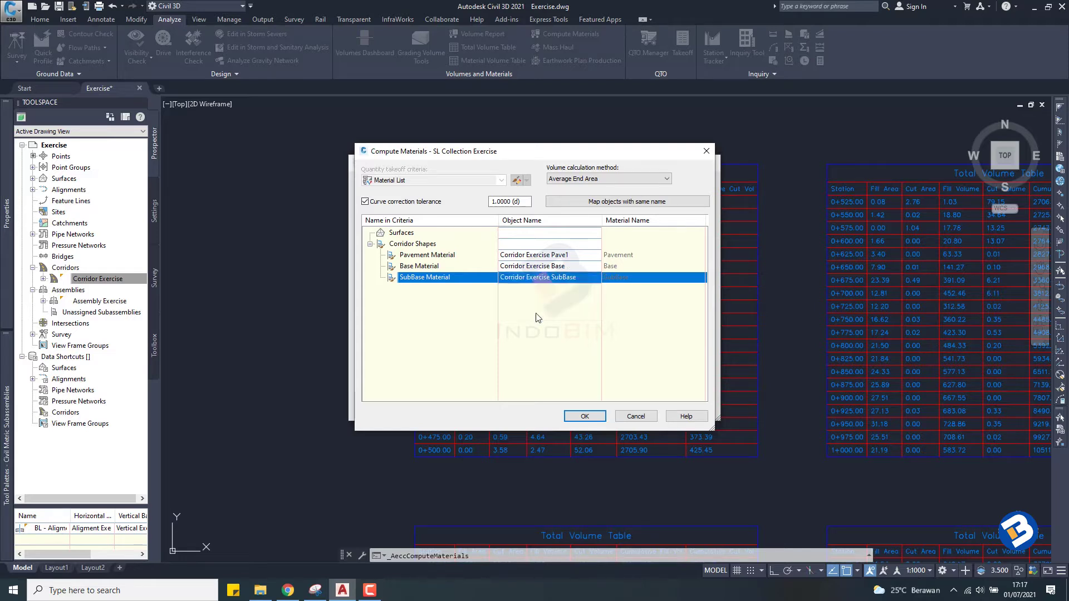
click(571, 183)
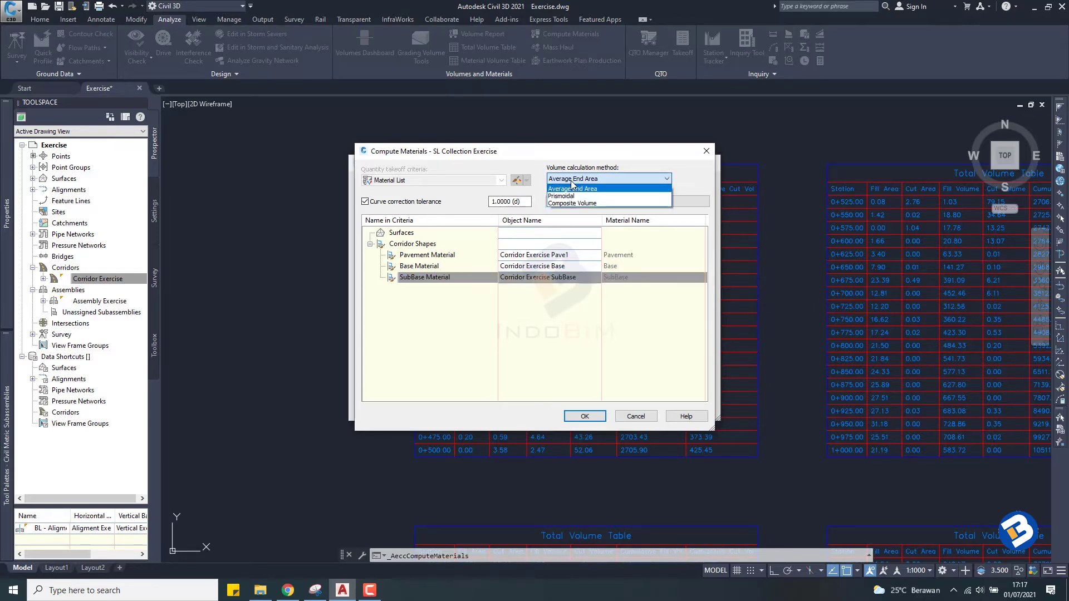
click(571, 188)
click(574, 418)
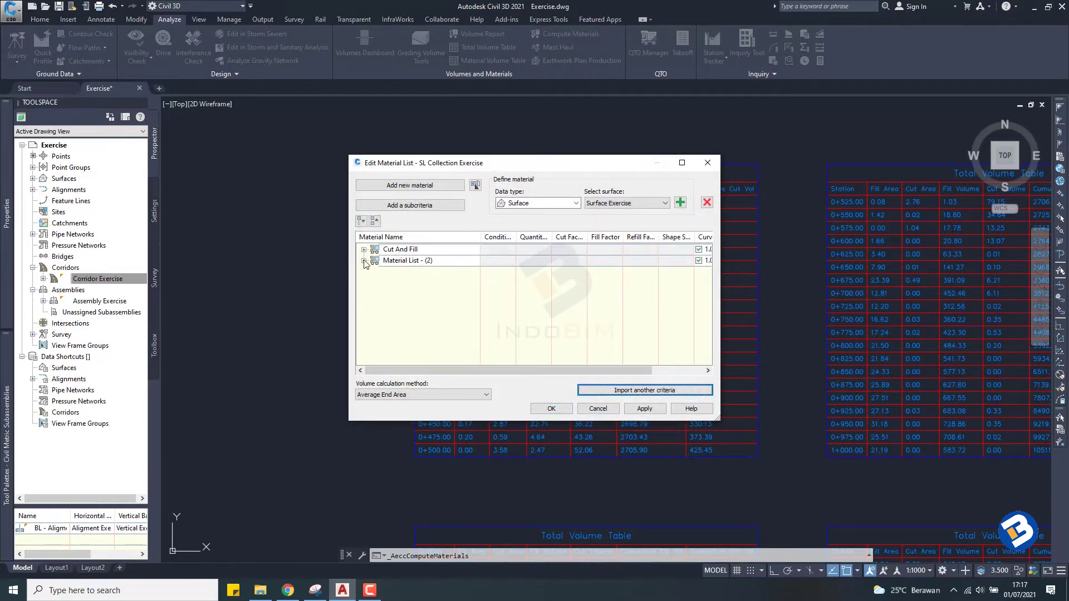
Rename Material List - (2) to 'Material Perkerasan'.
click(364, 260)
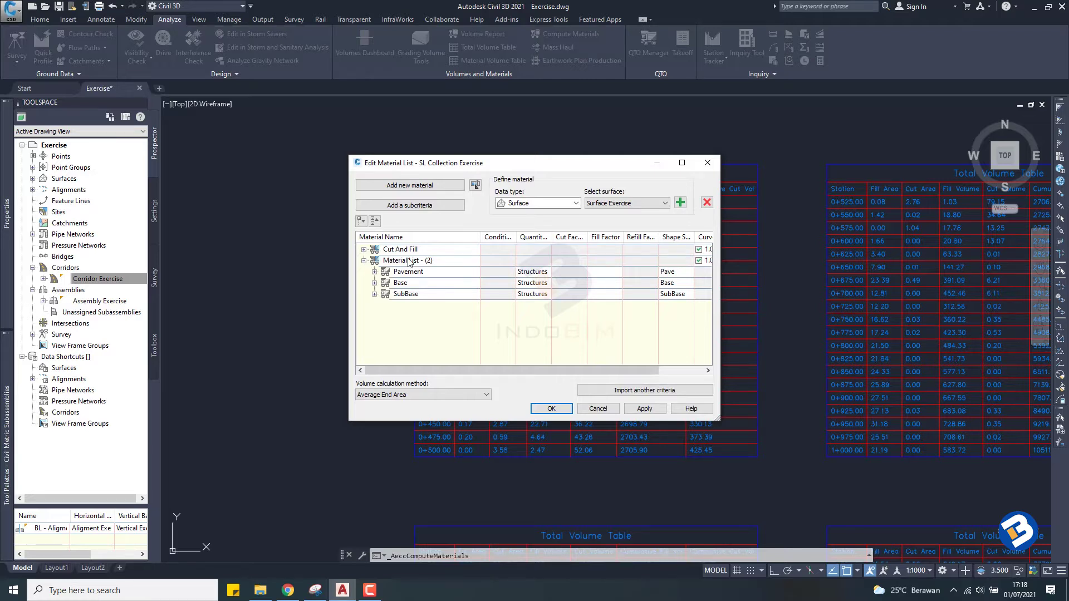
click(407, 261)
click(407, 261)
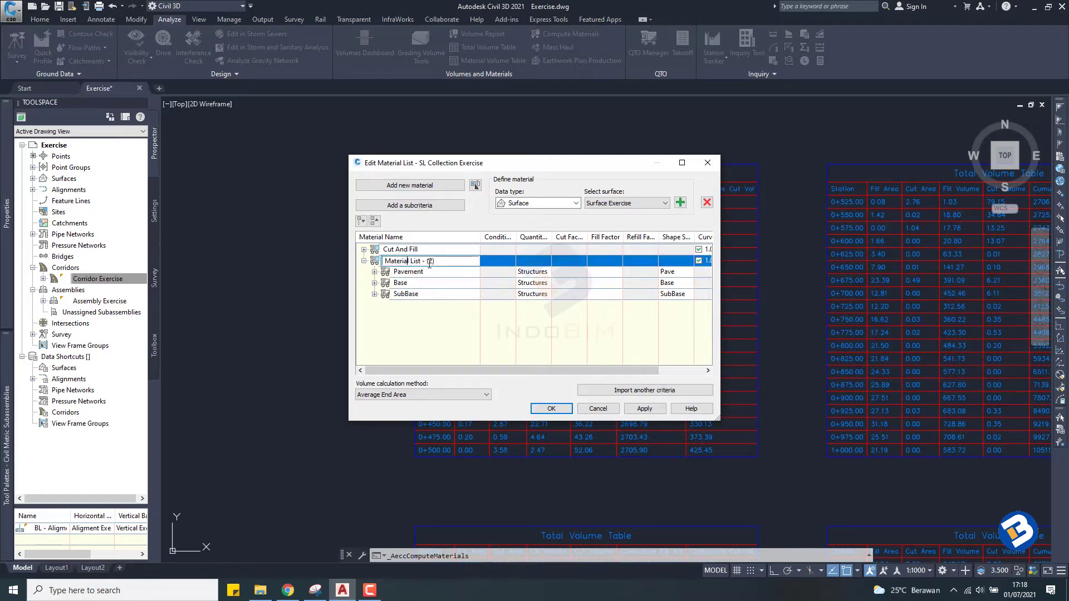
drag(439, 261, 411, 262)
text(Perkerasan)
key(Return)
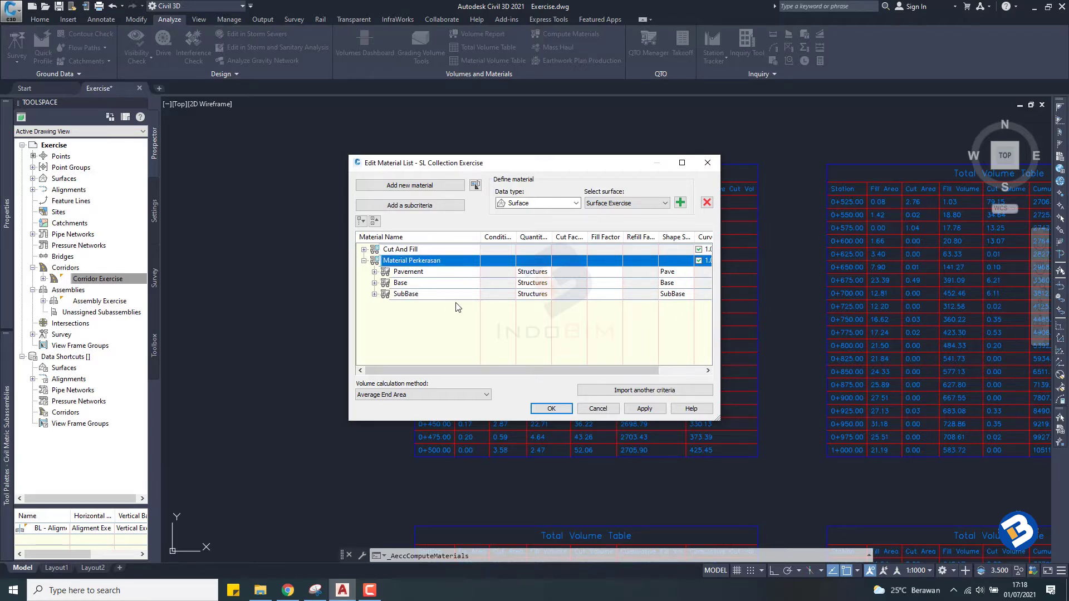
drag(541, 370, 586, 370)
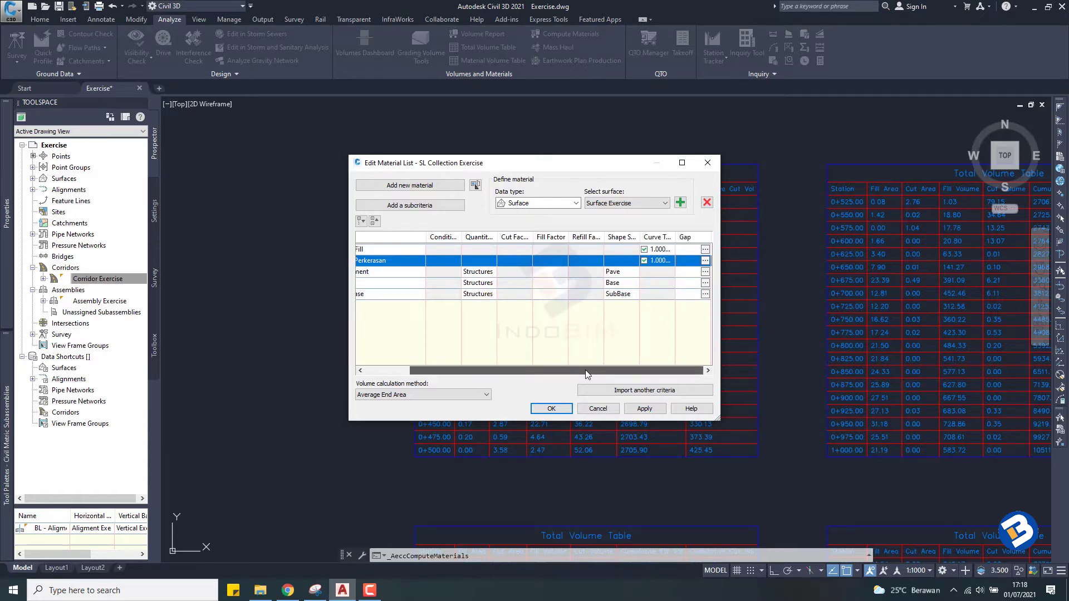
drag(586, 374, 482, 368)
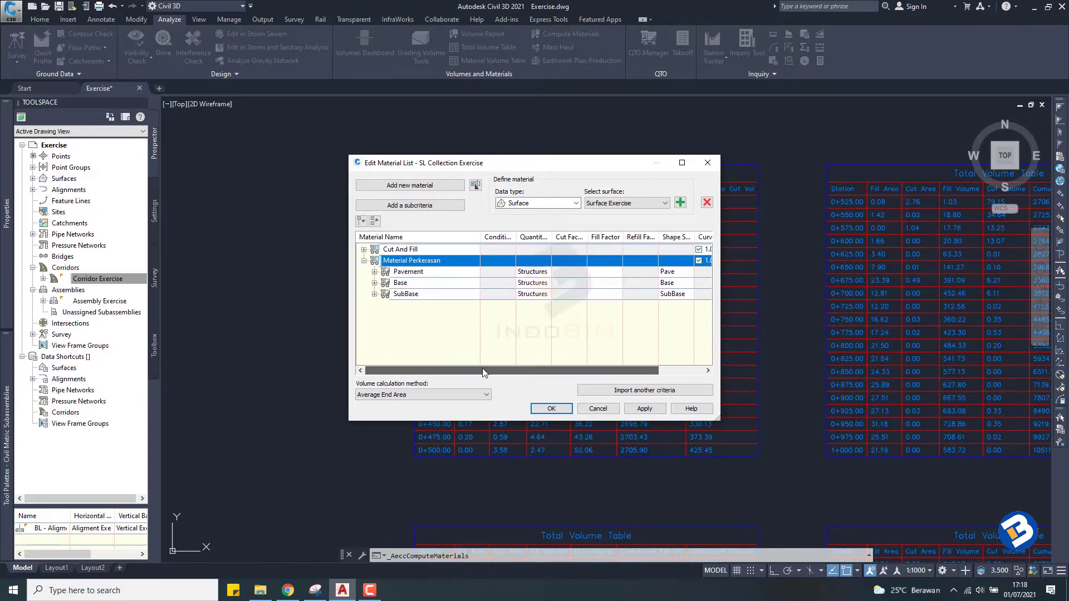
Apply the material list changes and close the editor with OK.
click(640, 408)
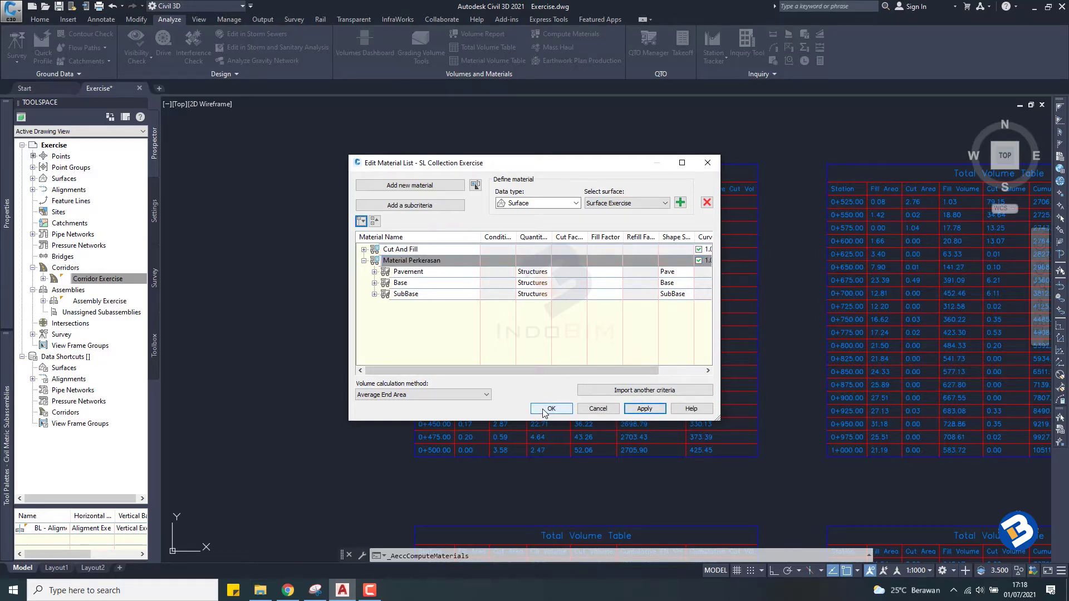
click(646, 203)
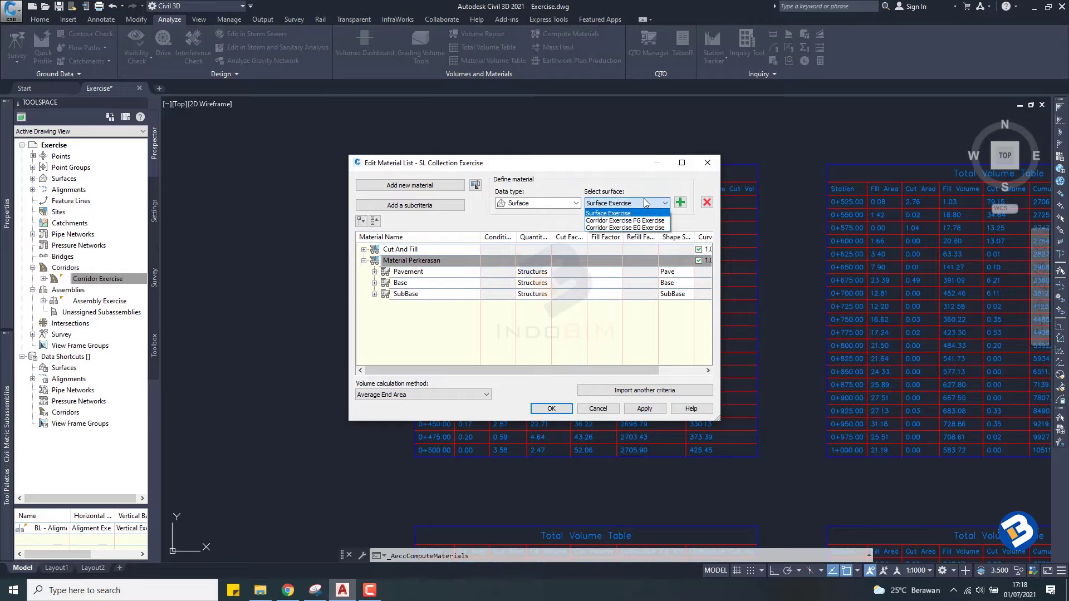
click(644, 213)
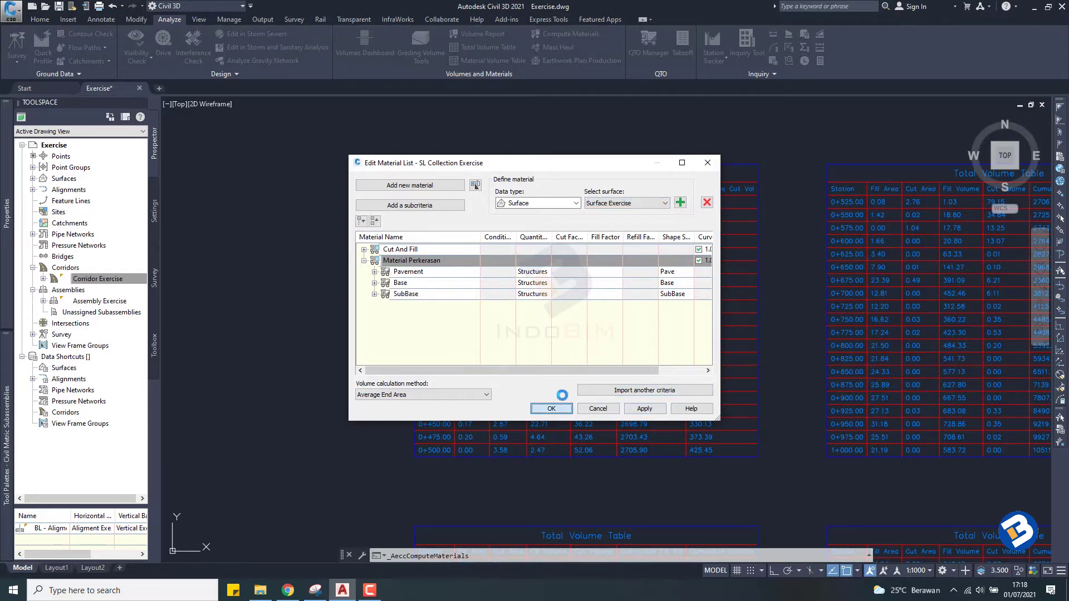
click(551, 408)
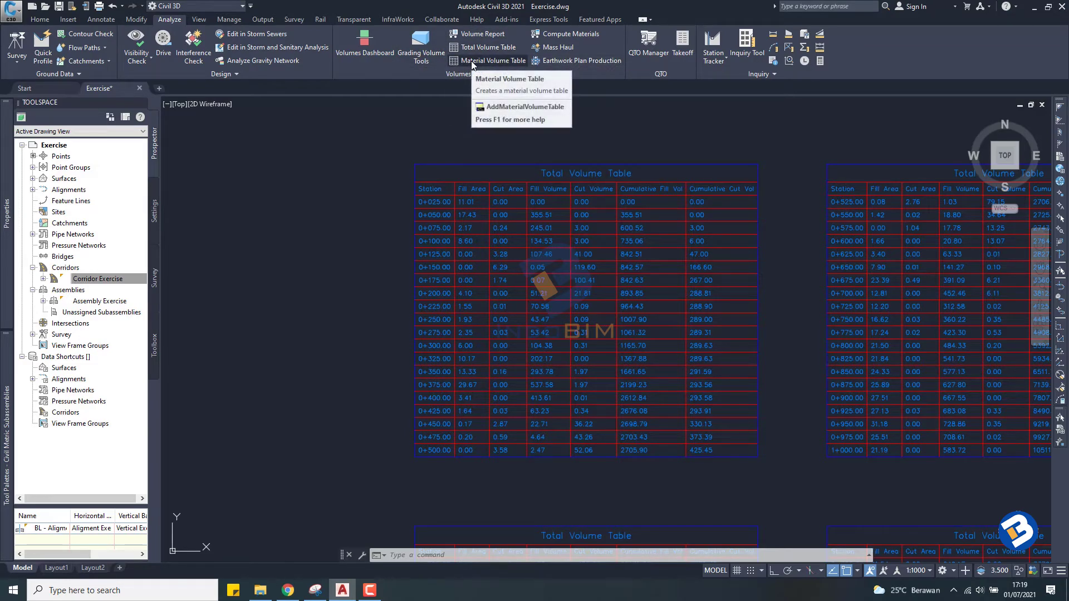
Configure a Material Volume Table with Area and Volume style for Pavement from Material Perkerasan.
click(487, 59)
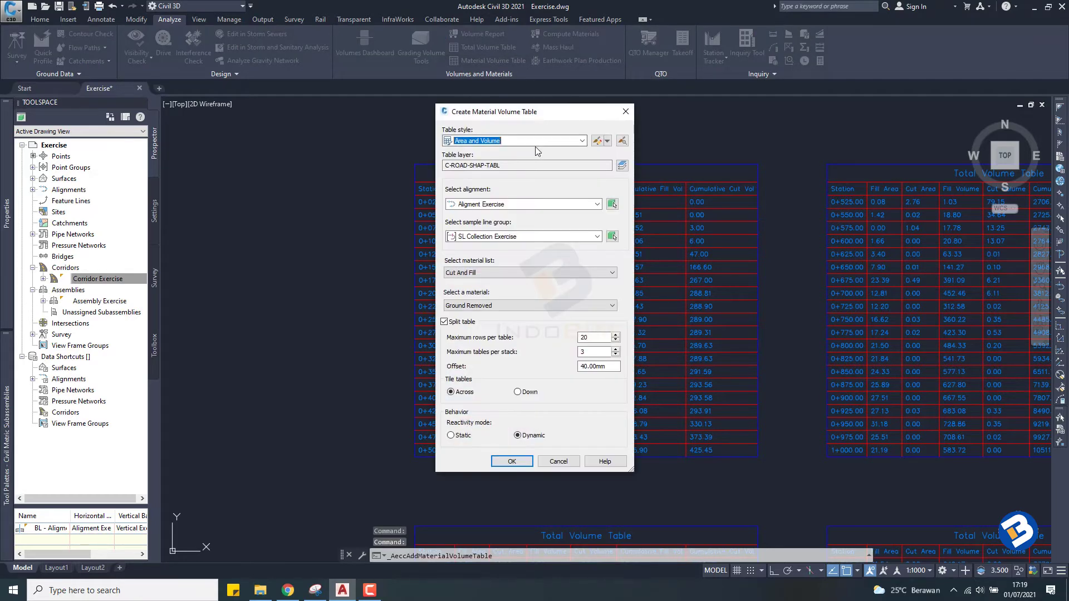
click(582, 141)
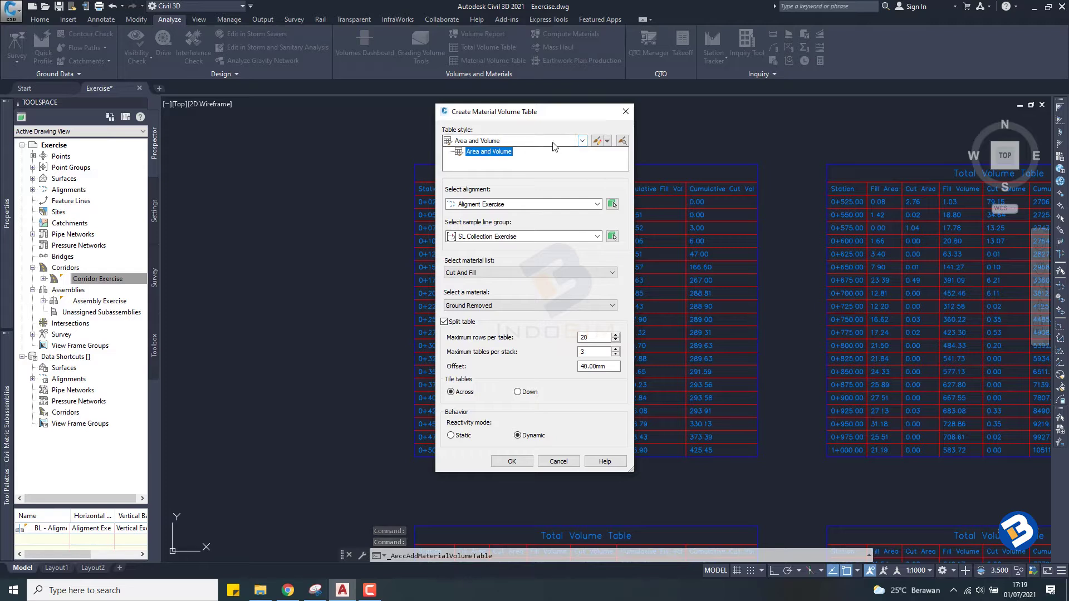
click(536, 152)
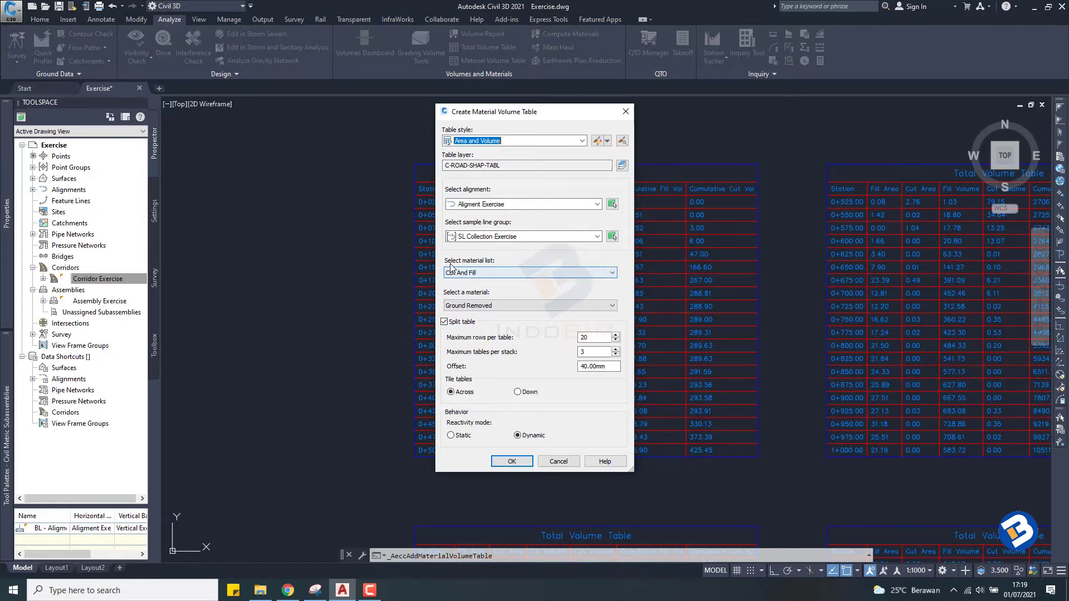
click(498, 270)
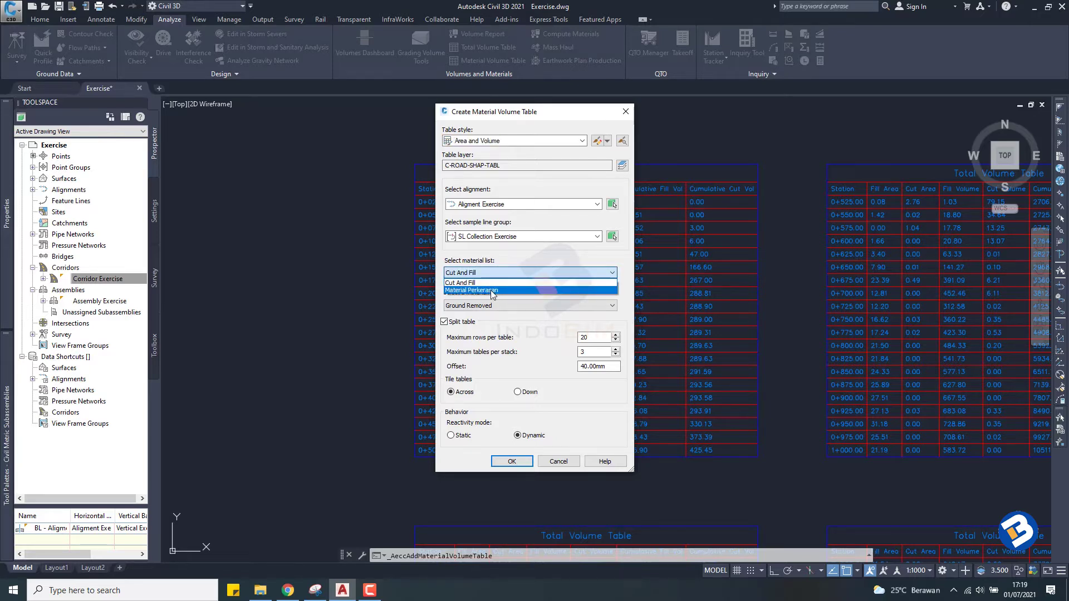
click(490, 290)
click(518, 306)
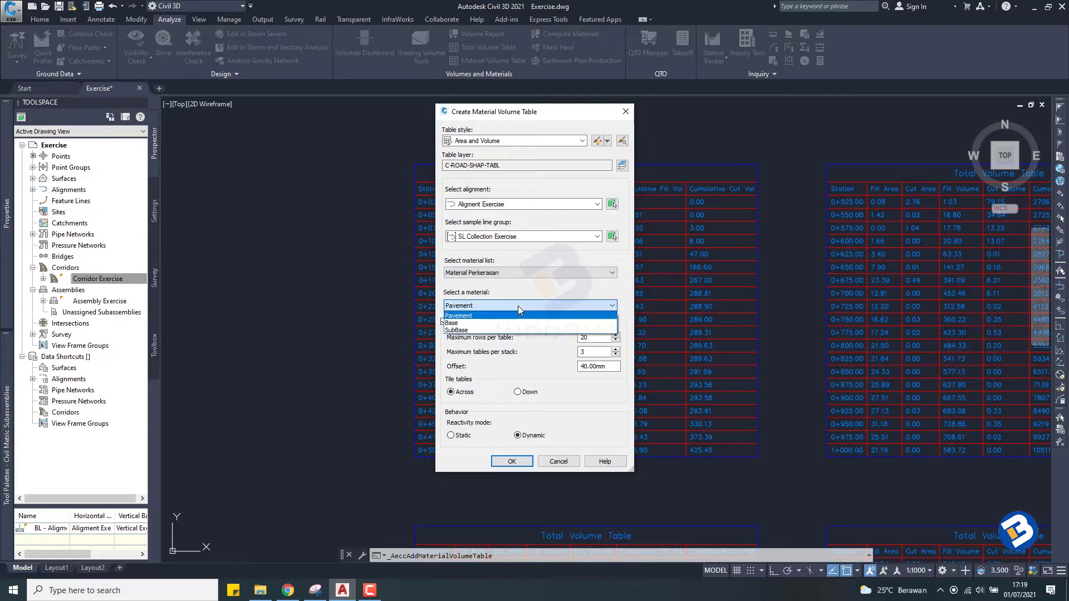
click(460, 317)
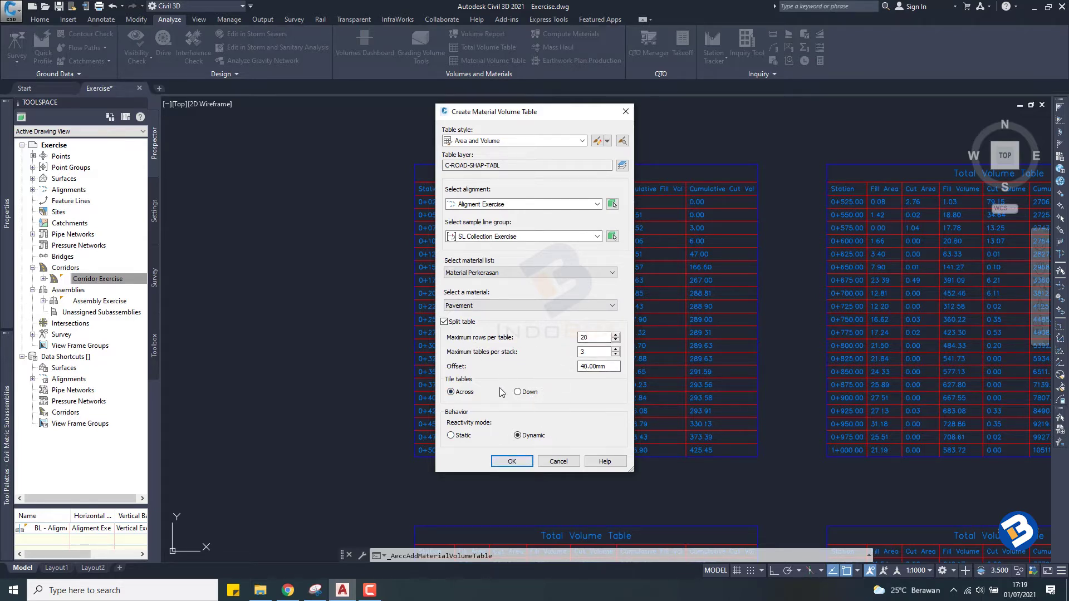
click(493, 461)
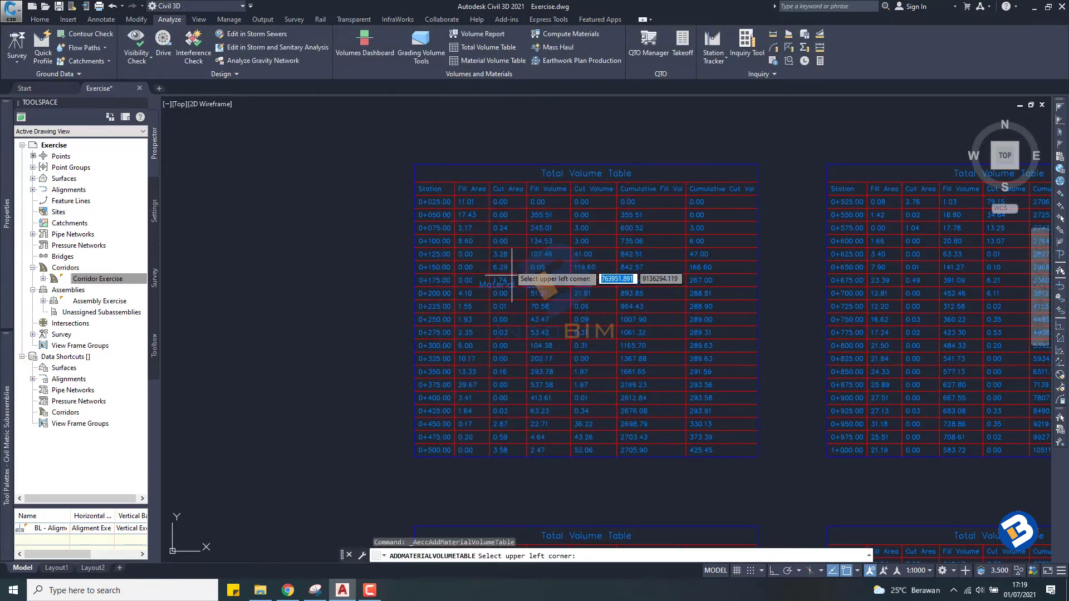
Place the Pavement material tables to the right of the total volume tables.
scroll(512, 276, down, 10)
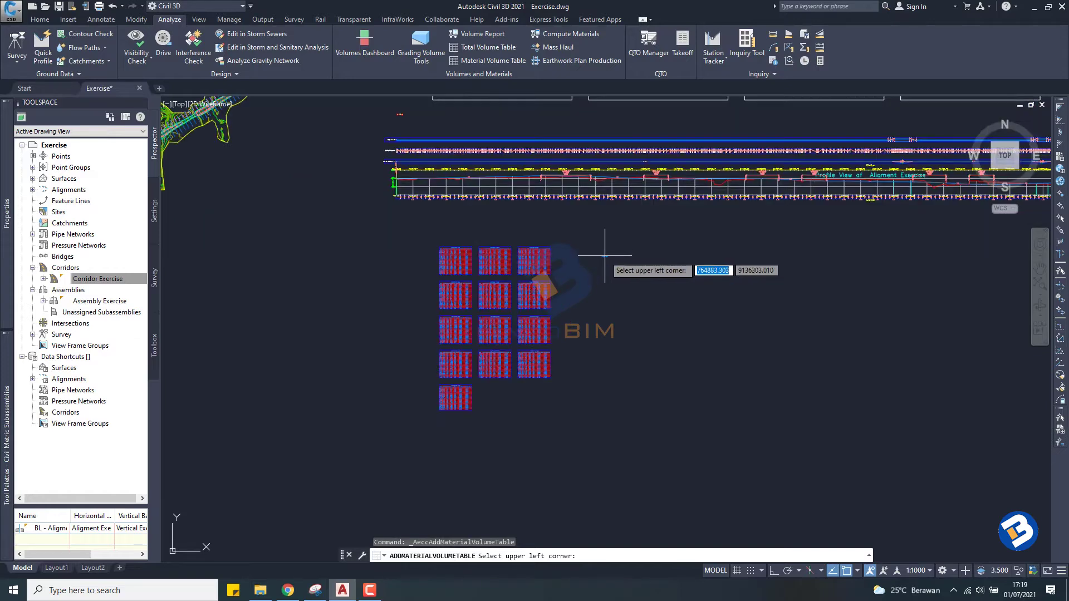
scroll(563, 245, up, 5)
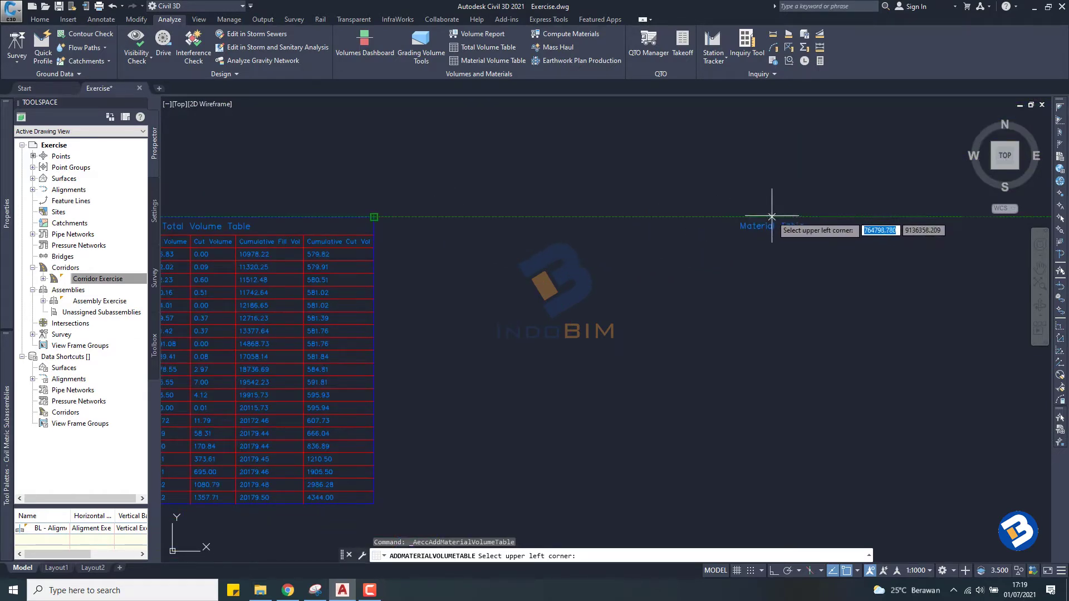
click(777, 216)
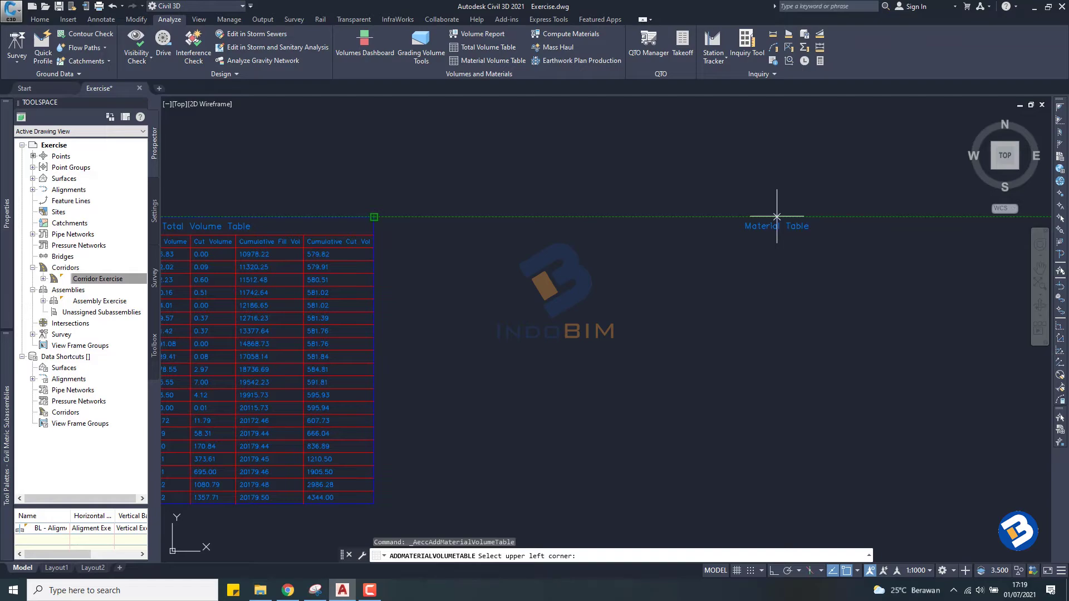
Zoom and pan across the placed Pavement material tables to inspect their rows.
scroll(760, 215, down, 3)
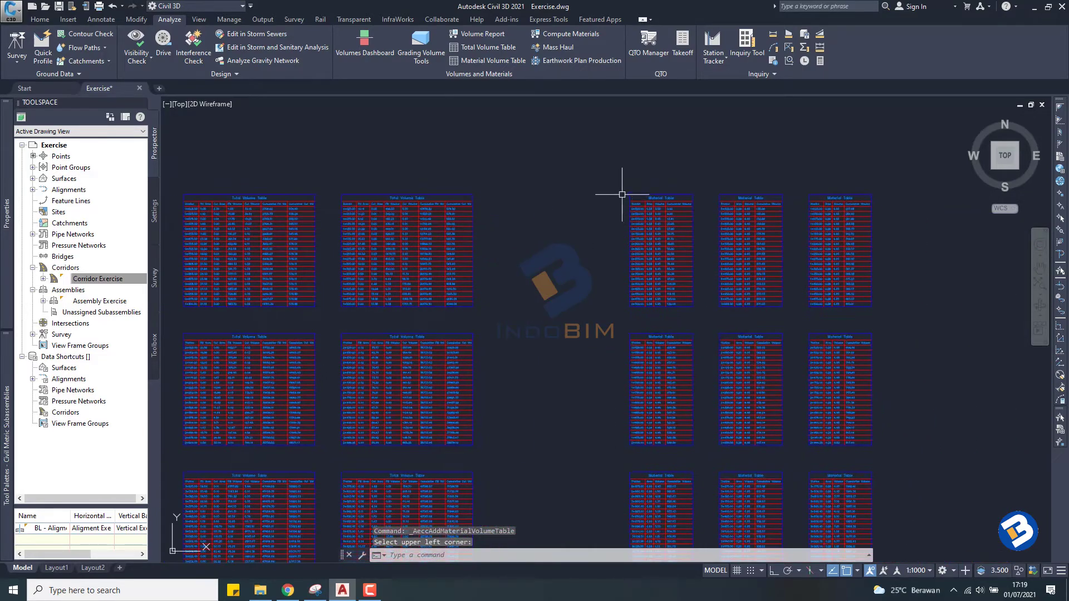
scroll(625, 193, down, 2)
scroll(626, 195, up, 5)
scroll(517, 188, up, 3)
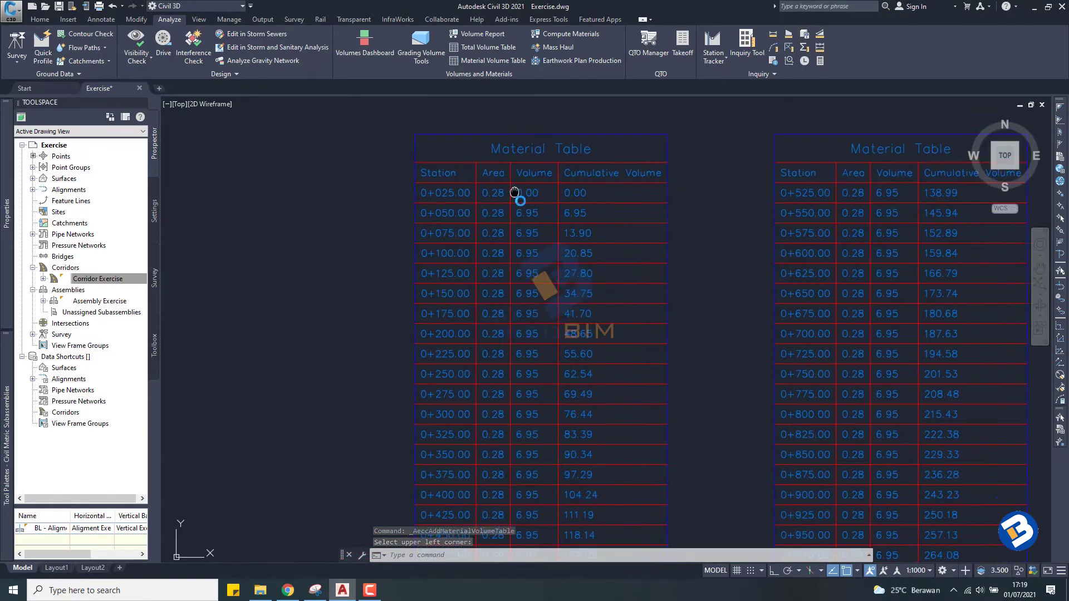
scroll(482, 206, up, 4)
scroll(482, 206, down, 3)
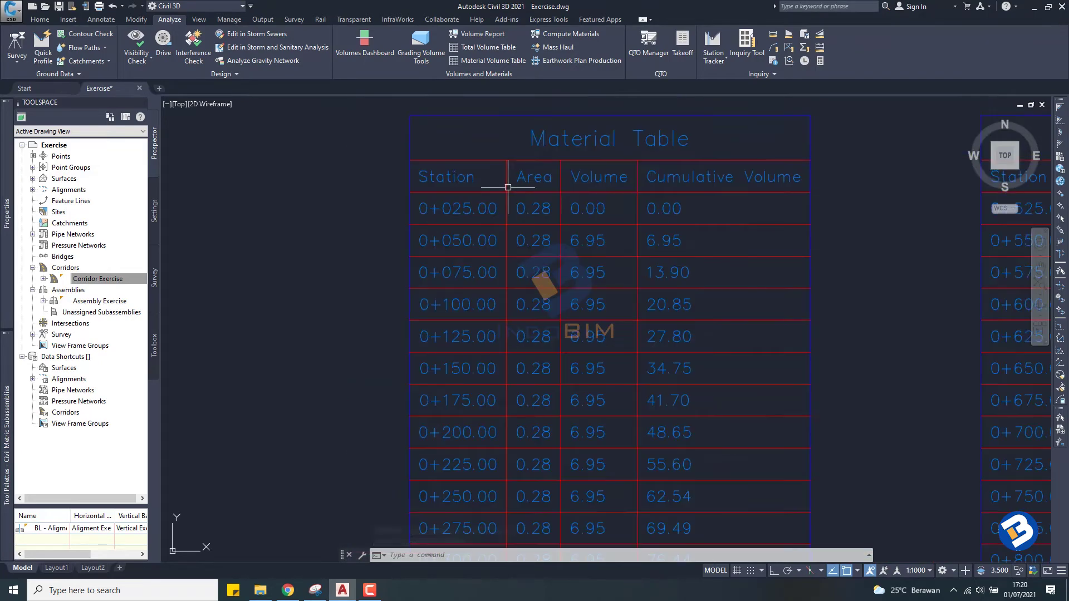
scroll(507, 182, down, 2)
scroll(555, 179, up, 1)
scroll(587, 177, up, 2)
scroll(587, 177, up, 2)
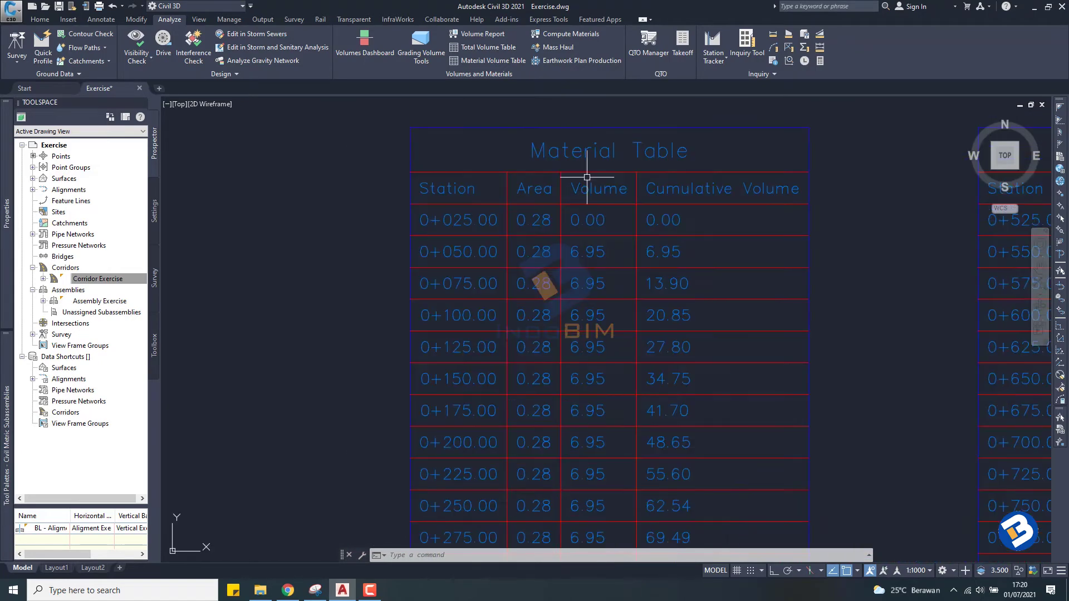
scroll(587, 177, up, 2)
scroll(587, 177, down, 2)
scroll(609, 210, down, 2)
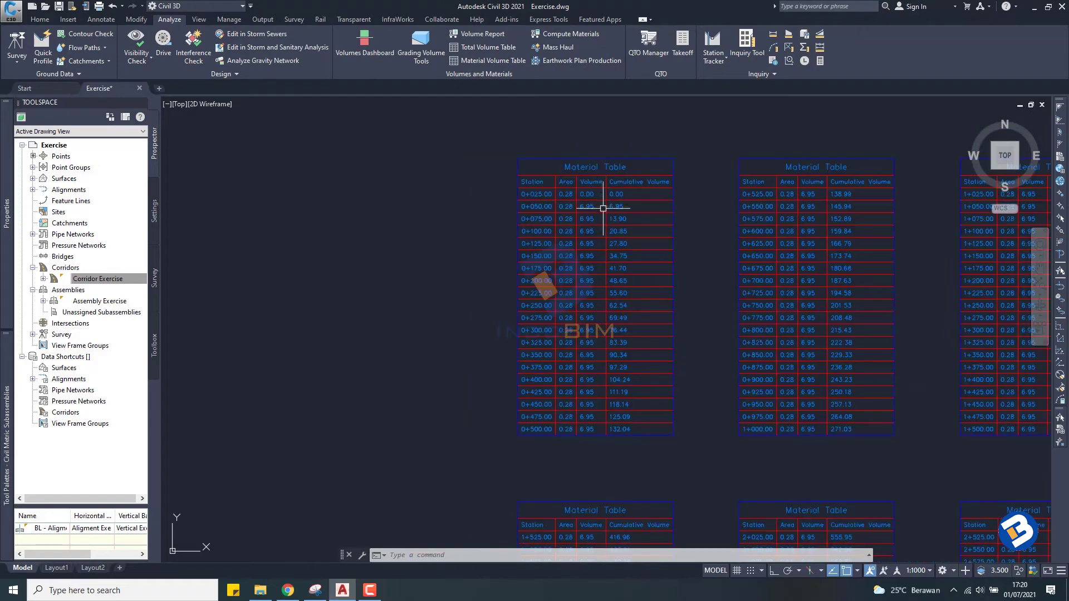
scroll(544, 172, down, 1)
scroll(489, 239, up, 2)
scroll(501, 305, up, 1)
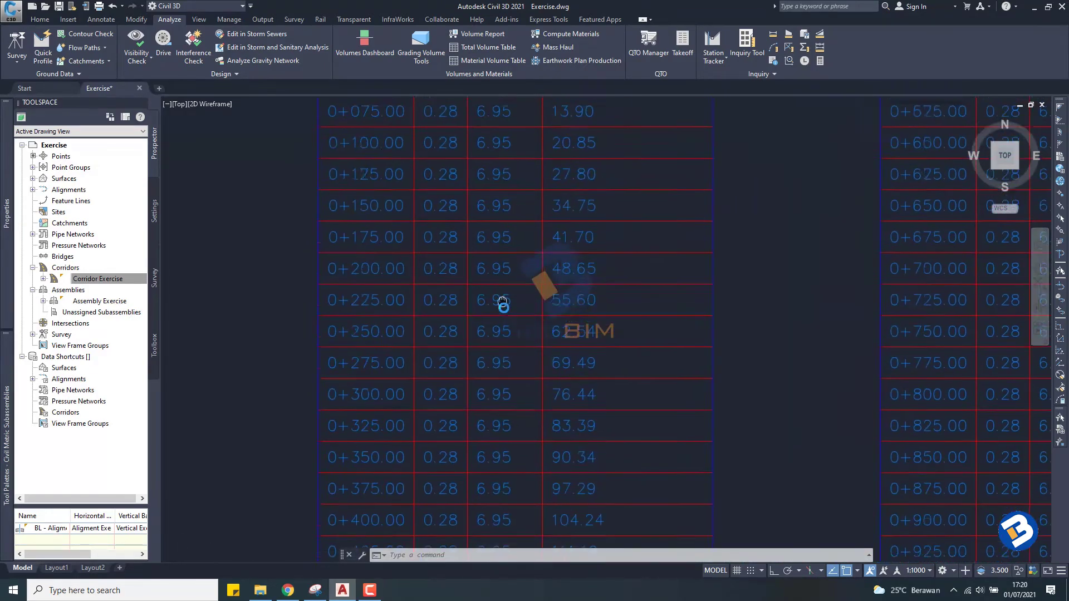
scroll(497, 239, up, 1)
scroll(514, 287, up, 1)
scroll(514, 287, down, 3)
scroll(508, 203, up, 2)
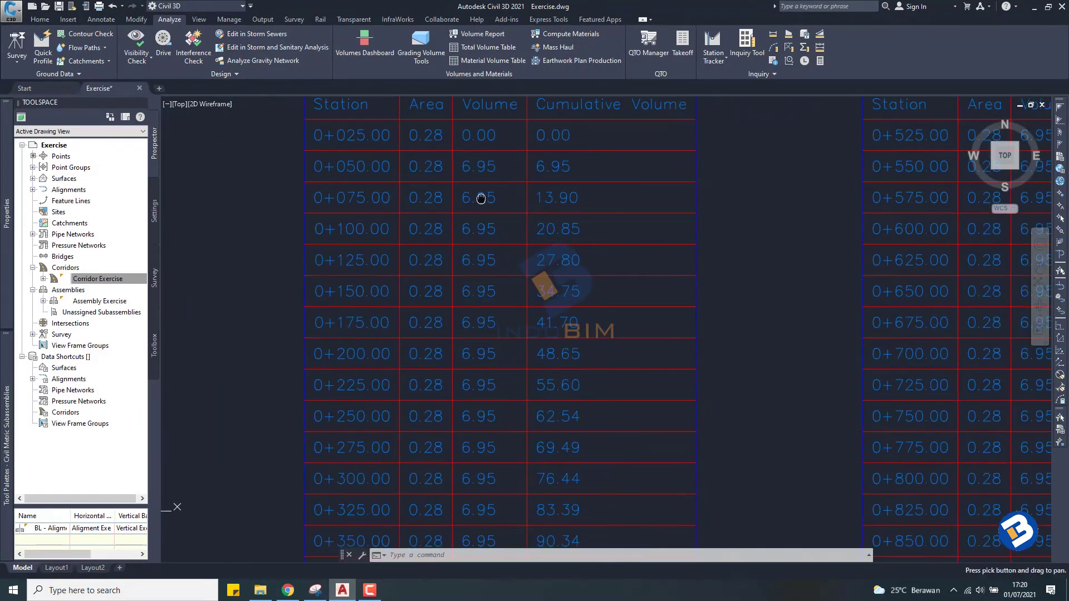
middle_drag(489, 202, 484, 239)
scroll(676, 232, down, 2)
mouse_move(675, 232)
middle_down()
mouse_move(518, 249)
mouse_move(547, 250)
middle_up()
scroll(507, 239, down, 2)
scroll(593, 220, down, 2)
scroll(593, 220, up, 1)
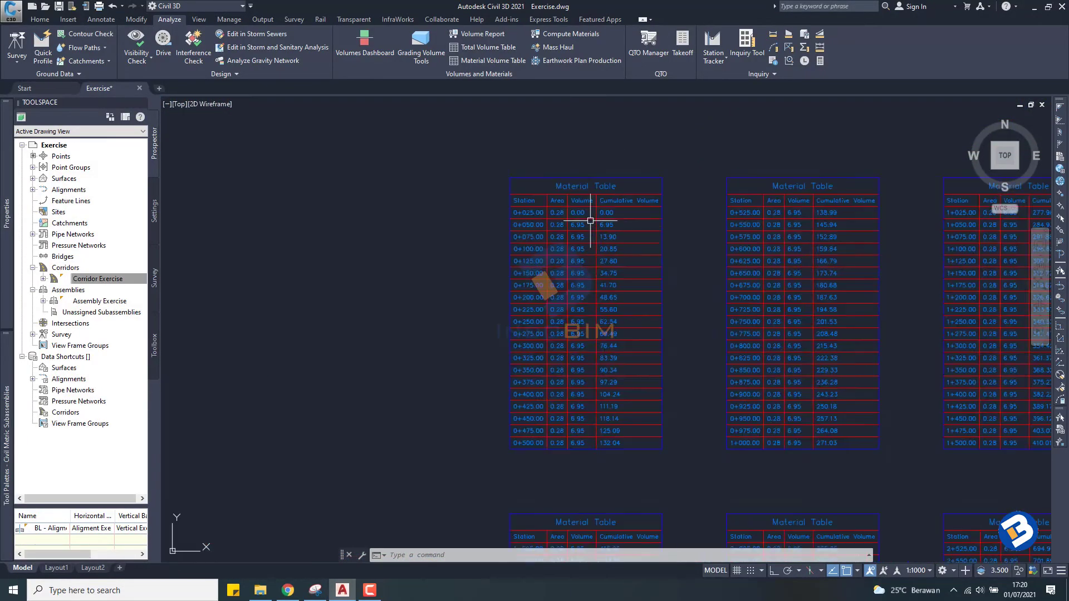
scroll(593, 220, down, 1)
scroll(593, 220, down, 1)
middle_drag(769, 258, 680, 262)
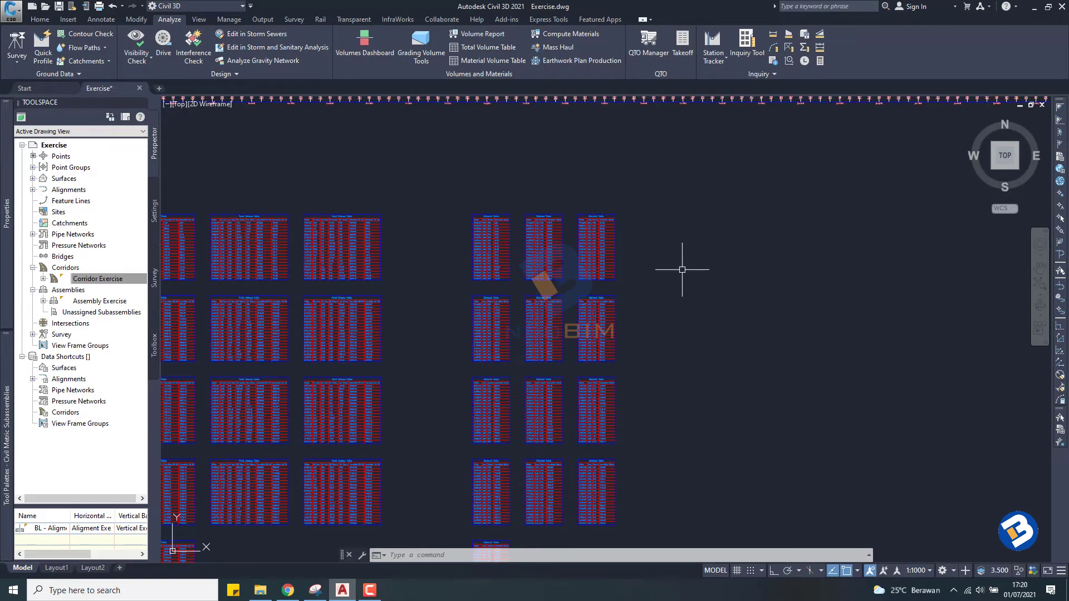
Configure a material volume table for Base from the Material Perkerasan list.
click(486, 58)
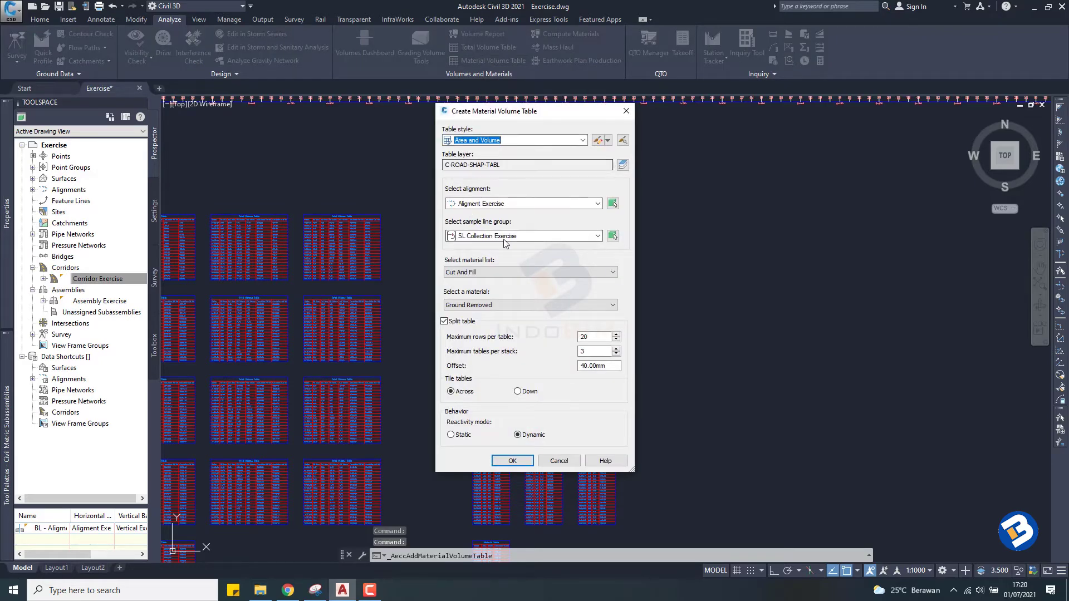
click(483, 274)
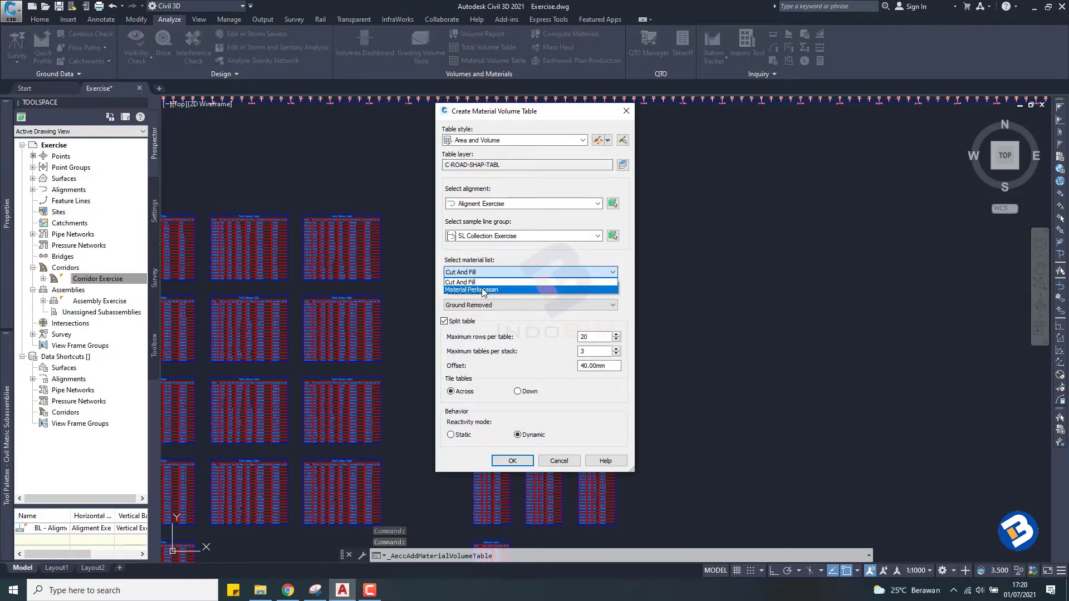
click(484, 290)
click(495, 310)
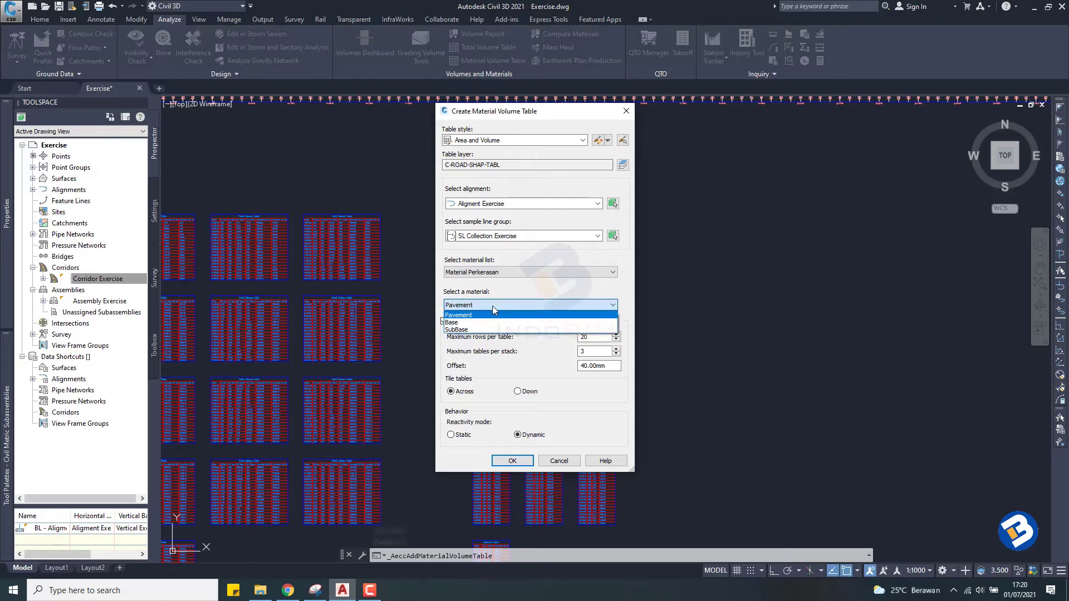
click(468, 323)
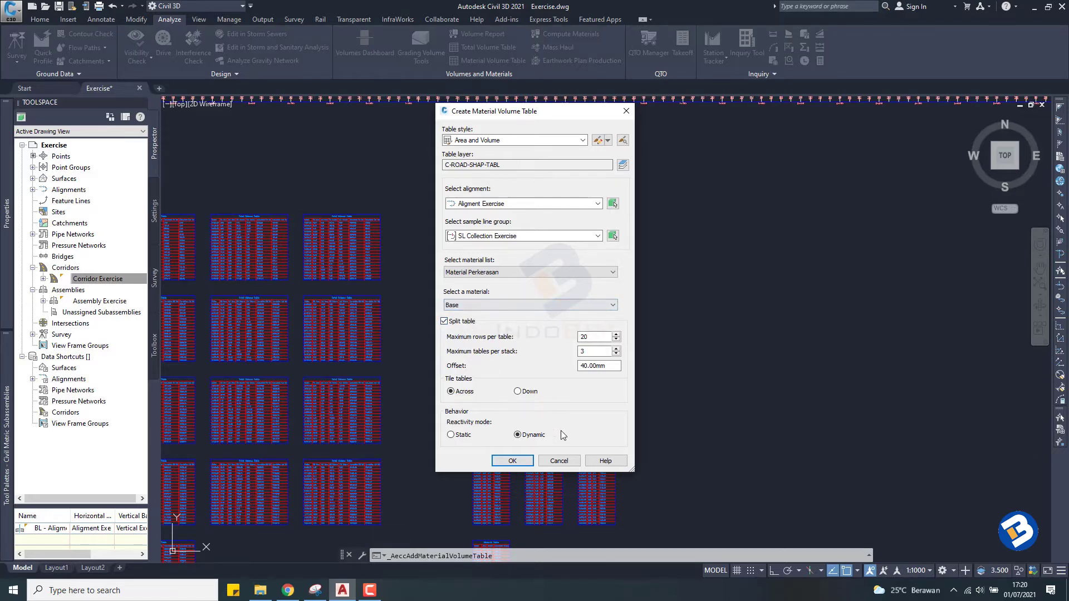
click(512, 461)
Place the Base tables to the right of the existing Pavement tables.
scroll(627, 178, up, 3)
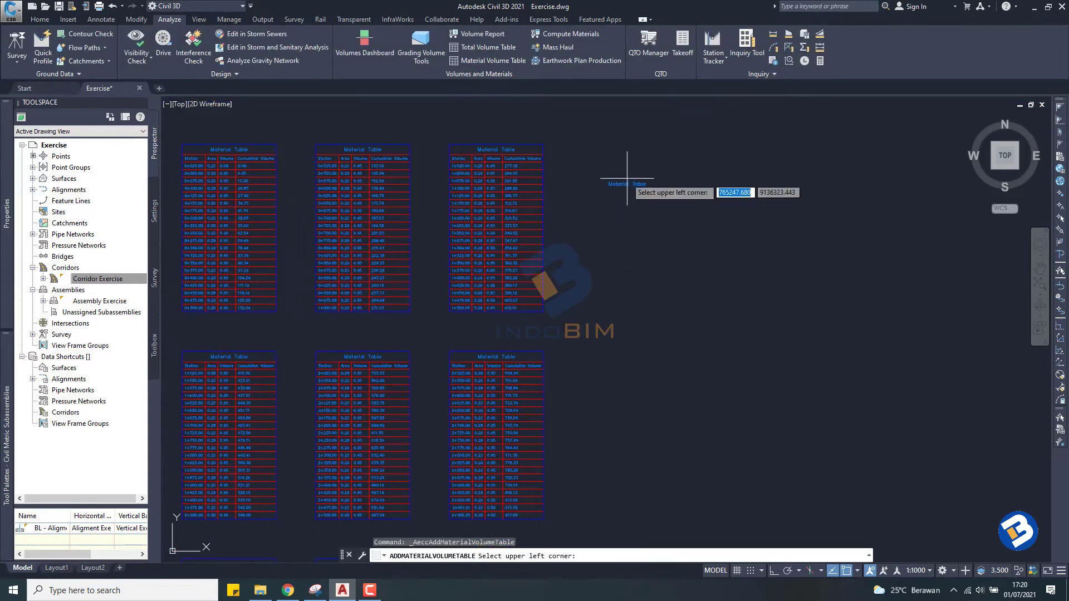
scroll(628, 179, up, 2)
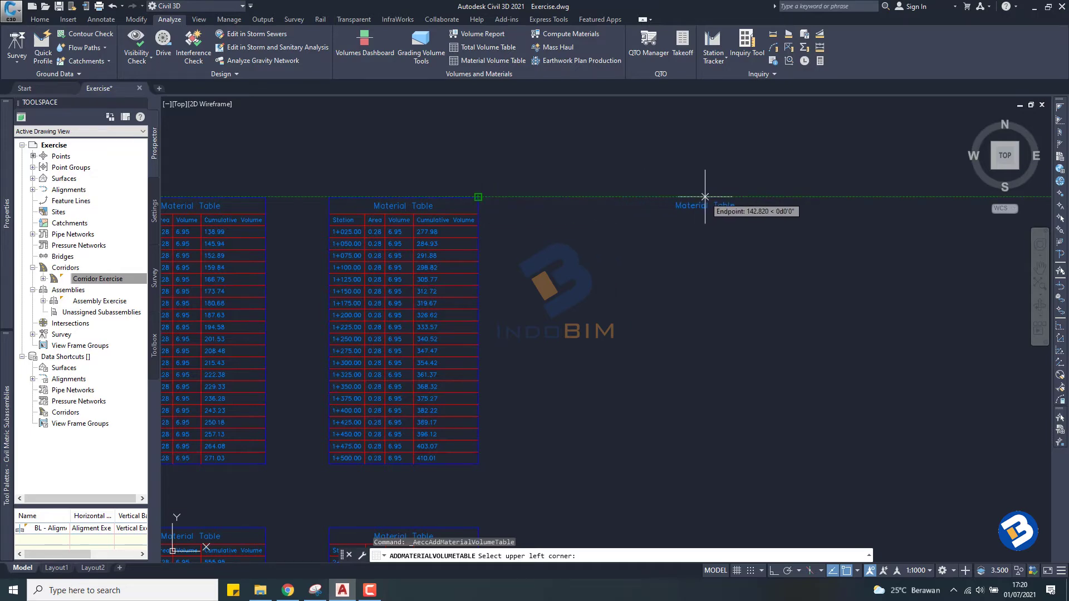
click(705, 196)
scroll(705, 196, down, 2)
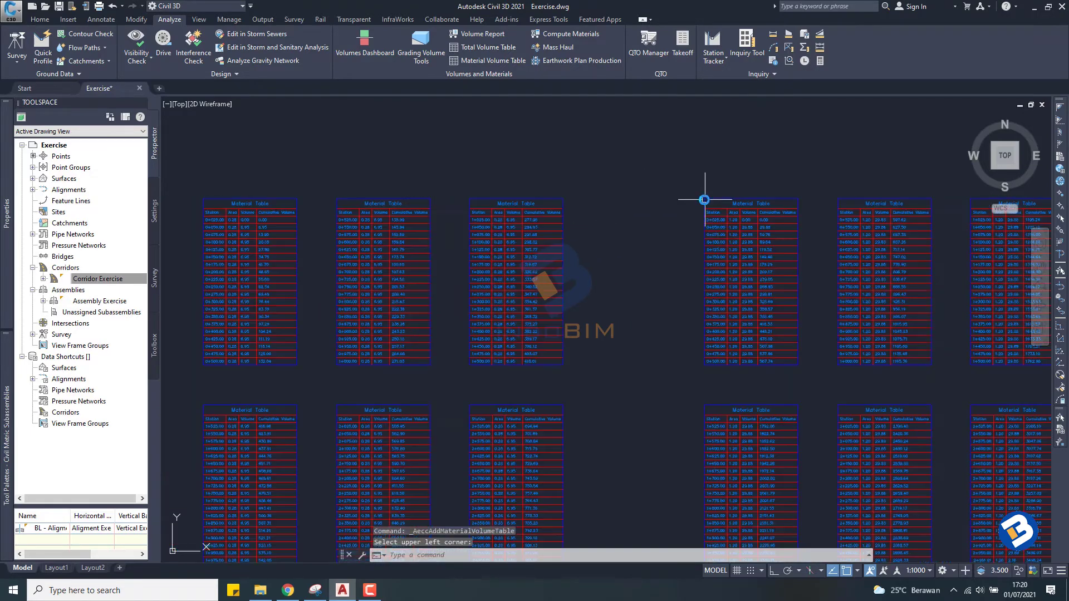
scroll(482, 206, up, 2)
scroll(482, 204, up, 3)
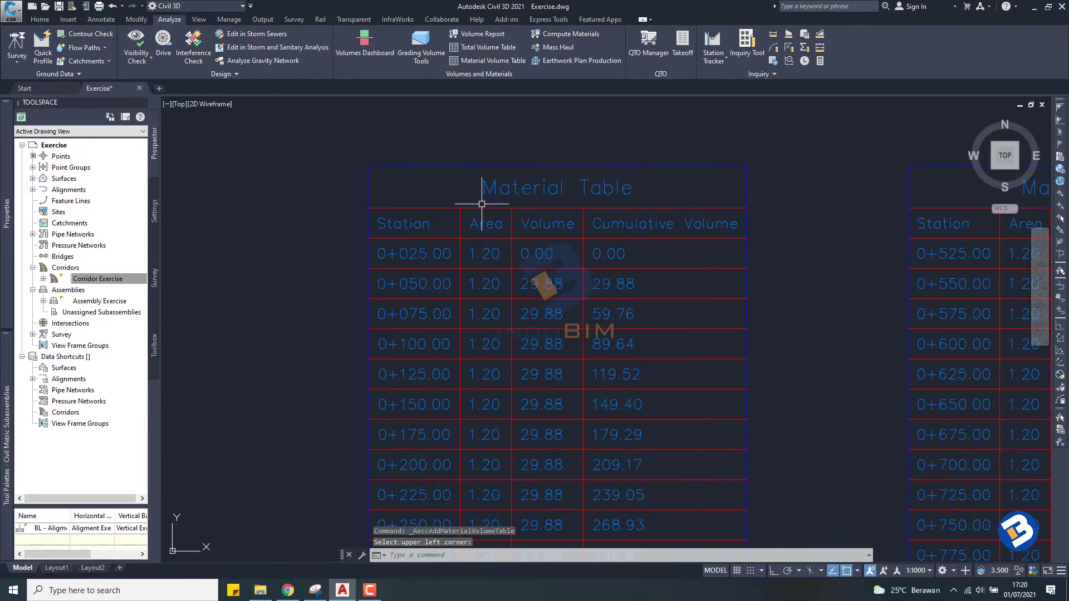
scroll(491, 209, down, 5)
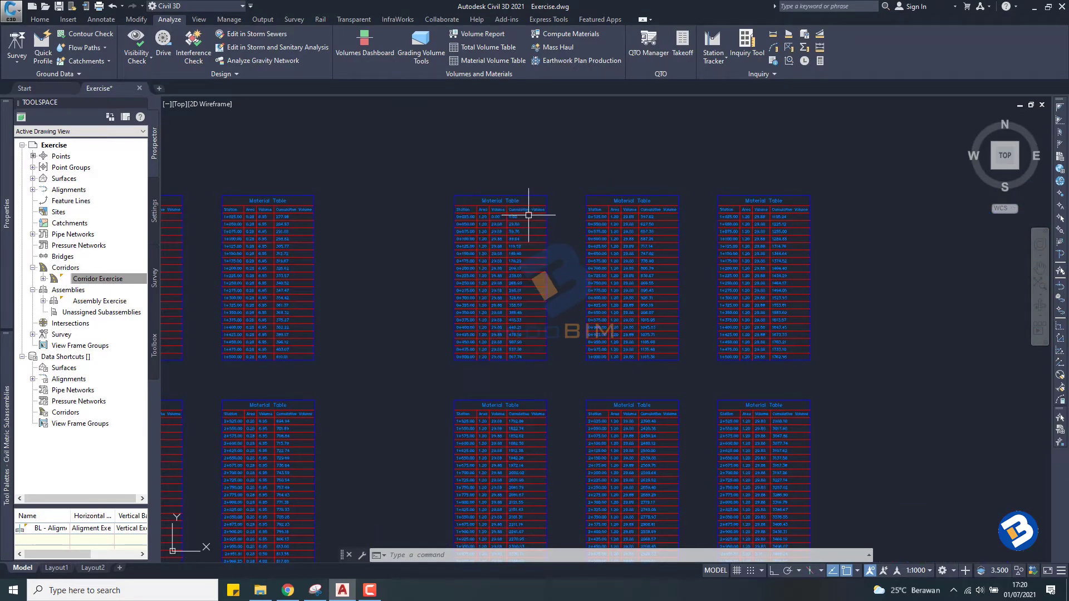
scroll(553, 219, down, 3)
scroll(601, 226, down, 2)
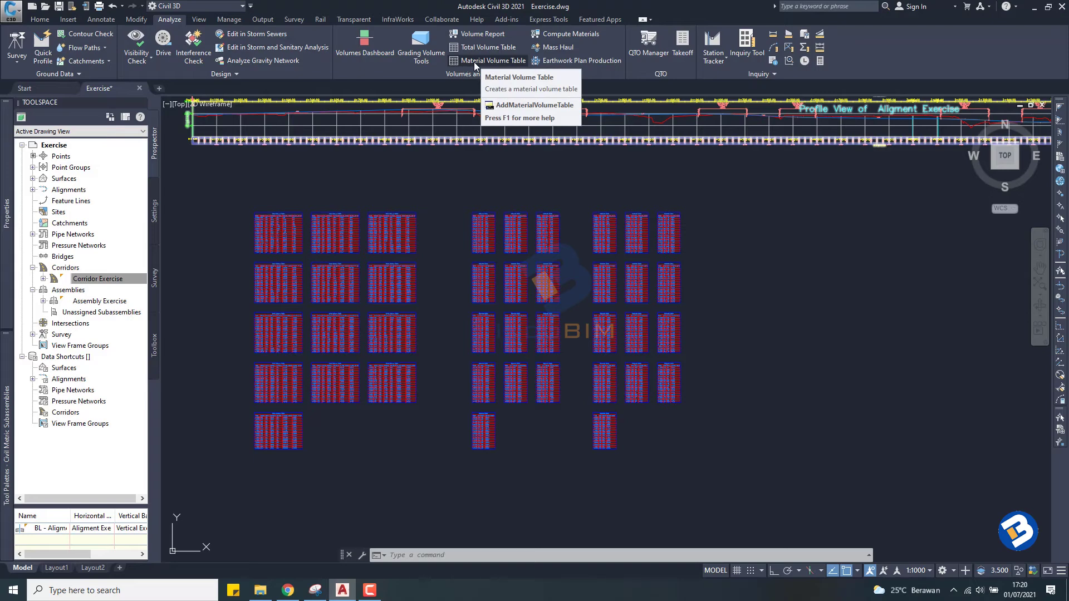
Configure a material volume table for SubBase from the Material Perkerasan list.
click(475, 60)
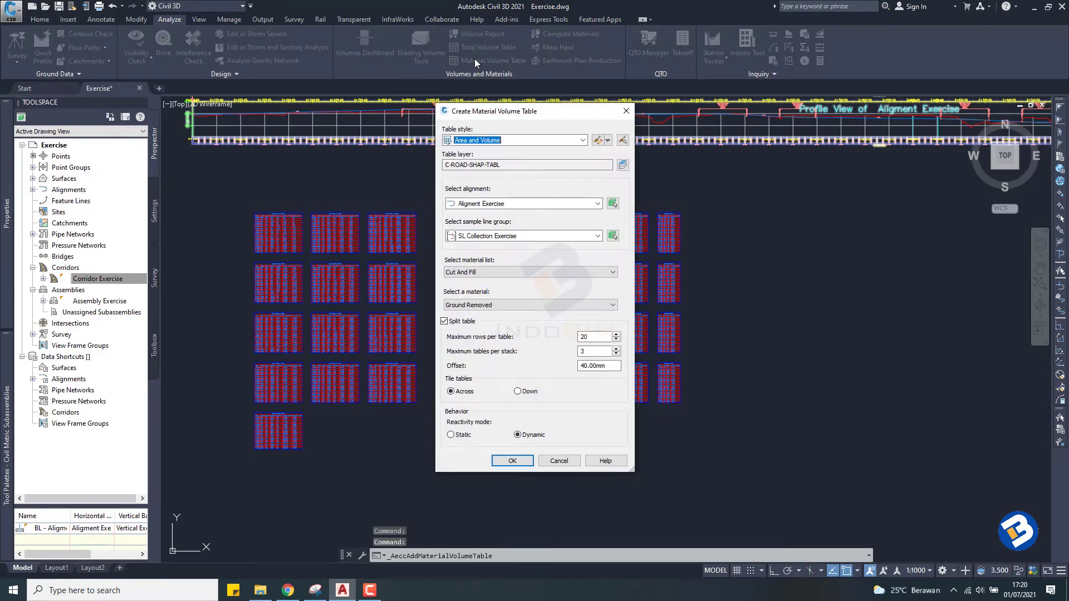
click(509, 273)
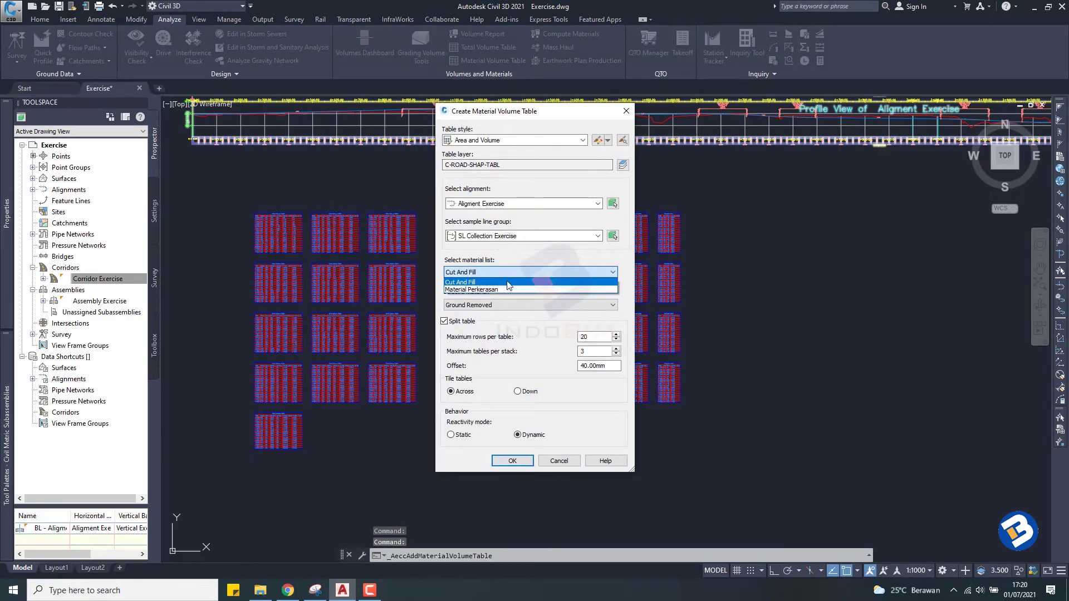
click(508, 289)
click(501, 305)
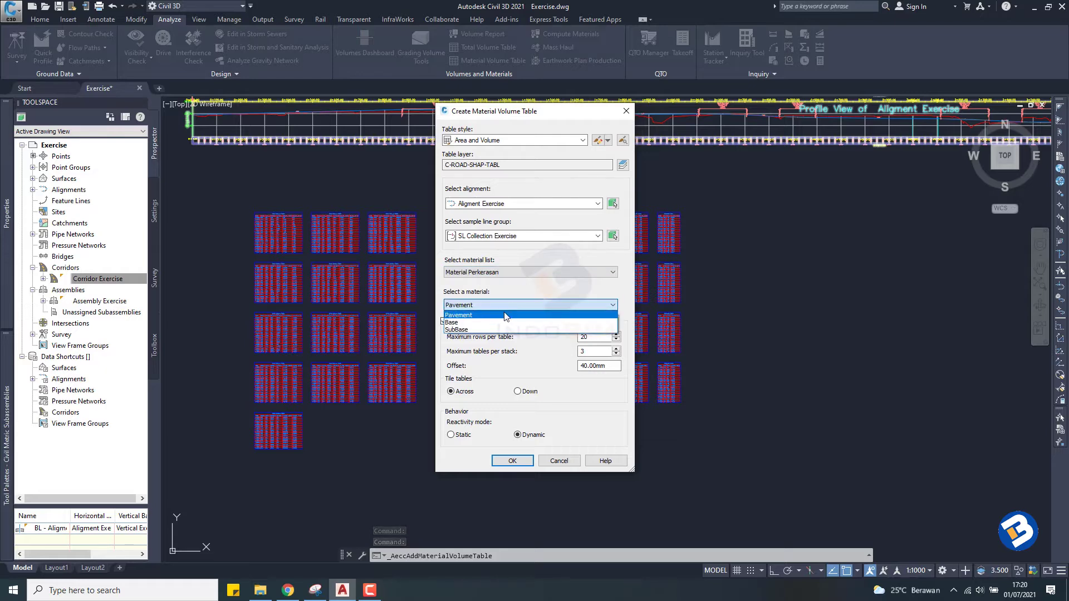
click(476, 331)
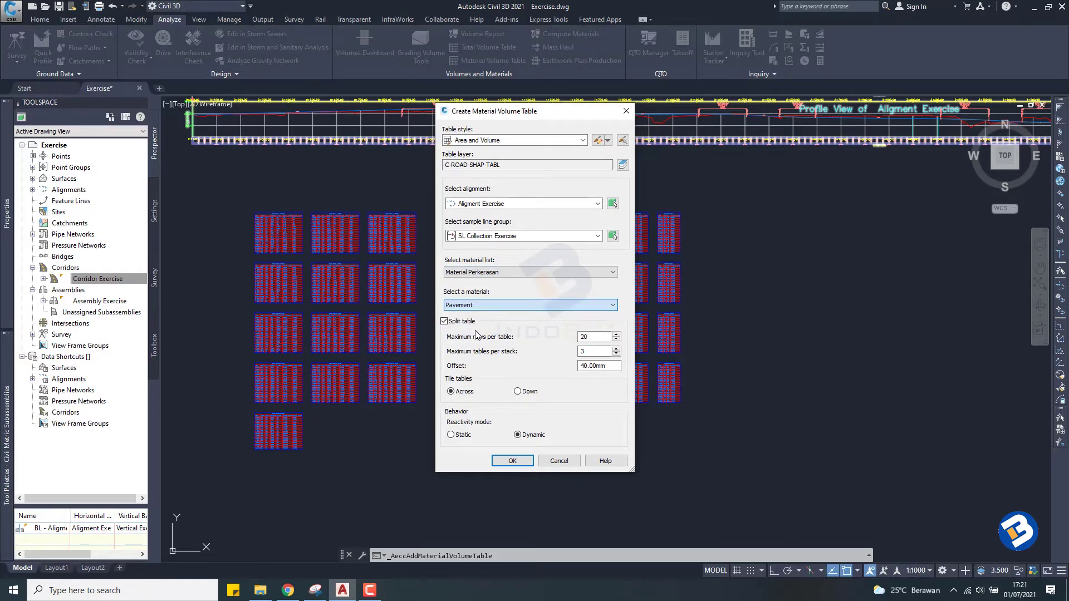
click(505, 459)
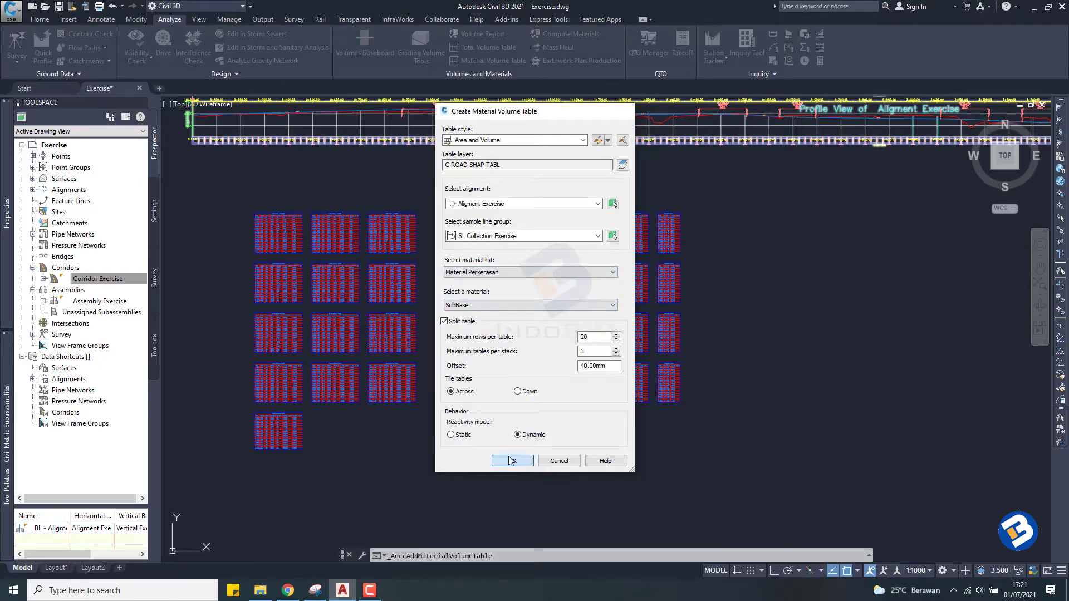
Place the SubBase tables in the free space right of the Base tables.
scroll(703, 217, up, 5)
middle_drag(704, 214, 613, 285)
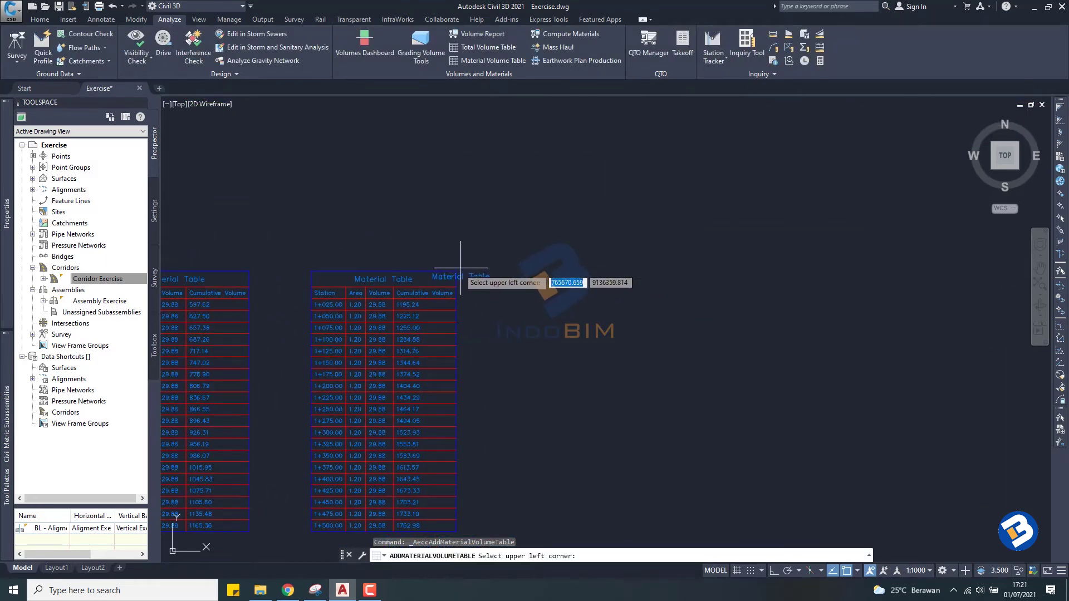
scroll(609, 271, down, 4)
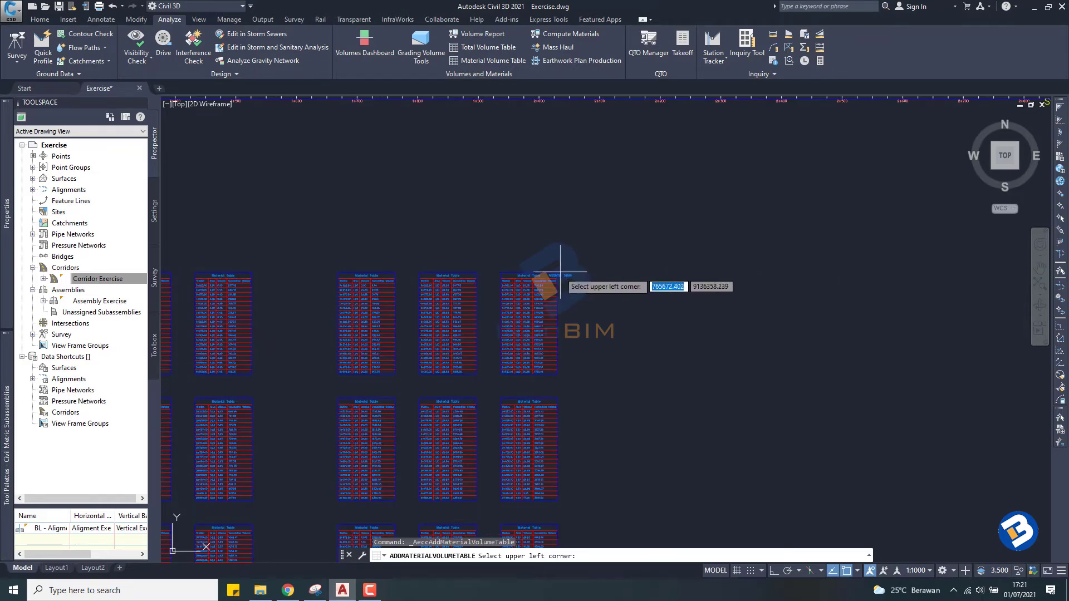
click(734, 273)
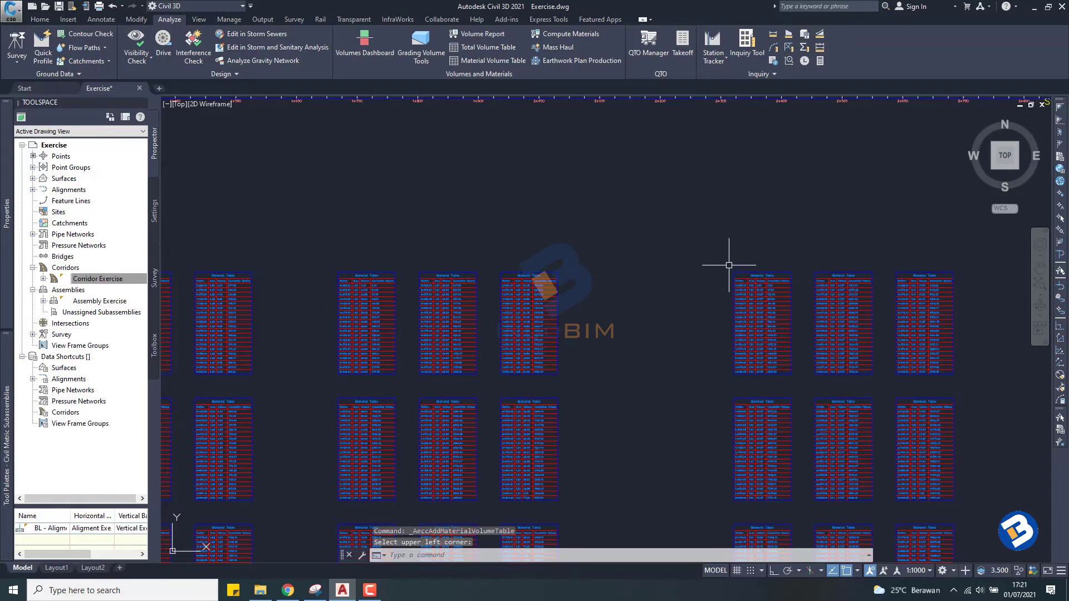
scroll(728, 262, down, 2)
scroll(718, 259, down, 2)
scroll(706, 237, down, 2)
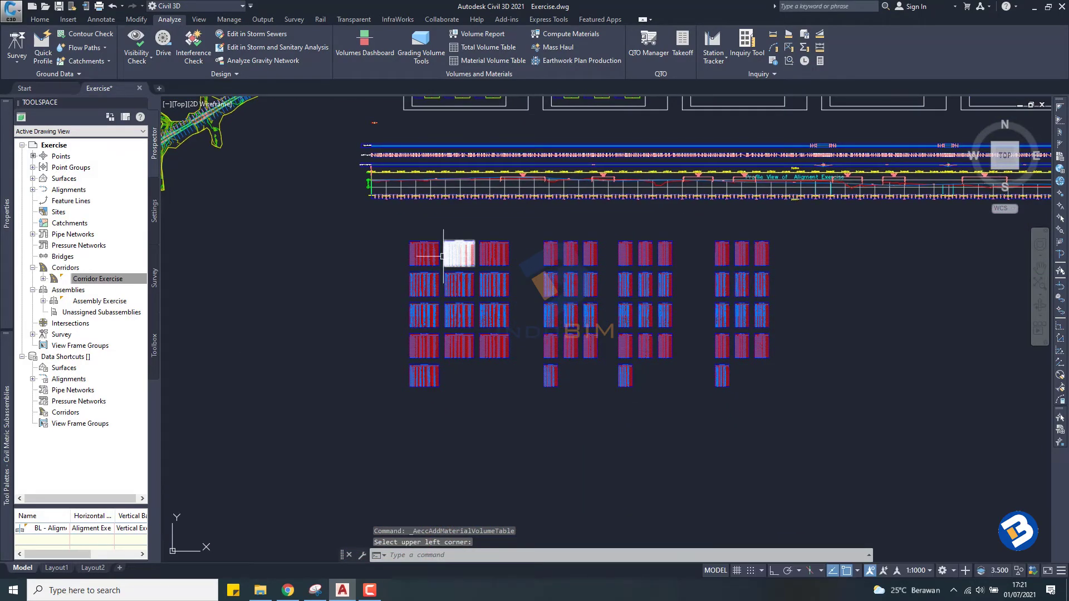
scroll(398, 229, up, 3)
scroll(370, 210, down, 3)
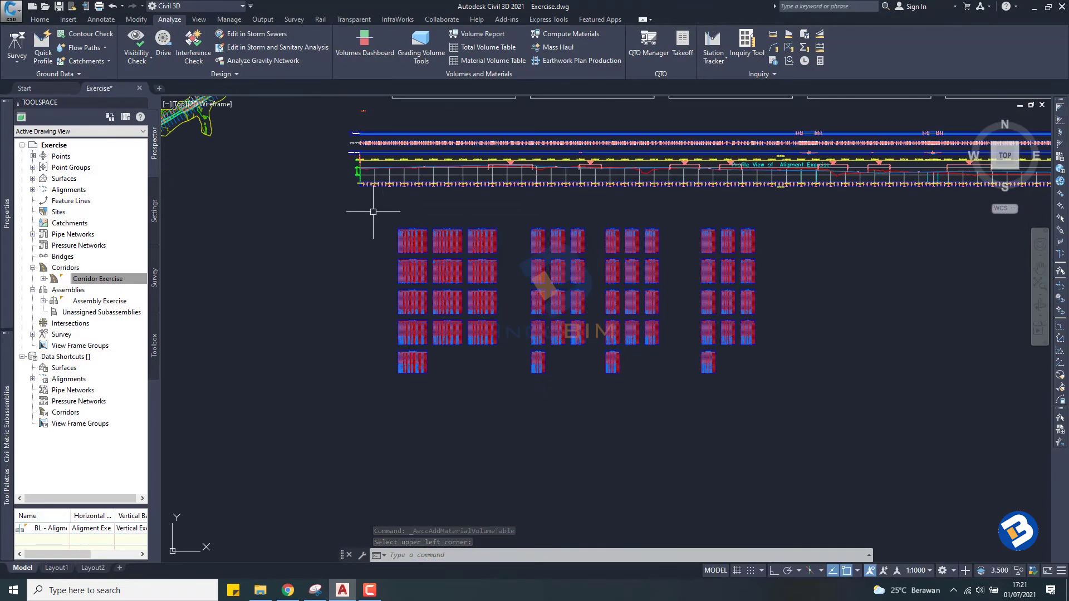
click(371, 212)
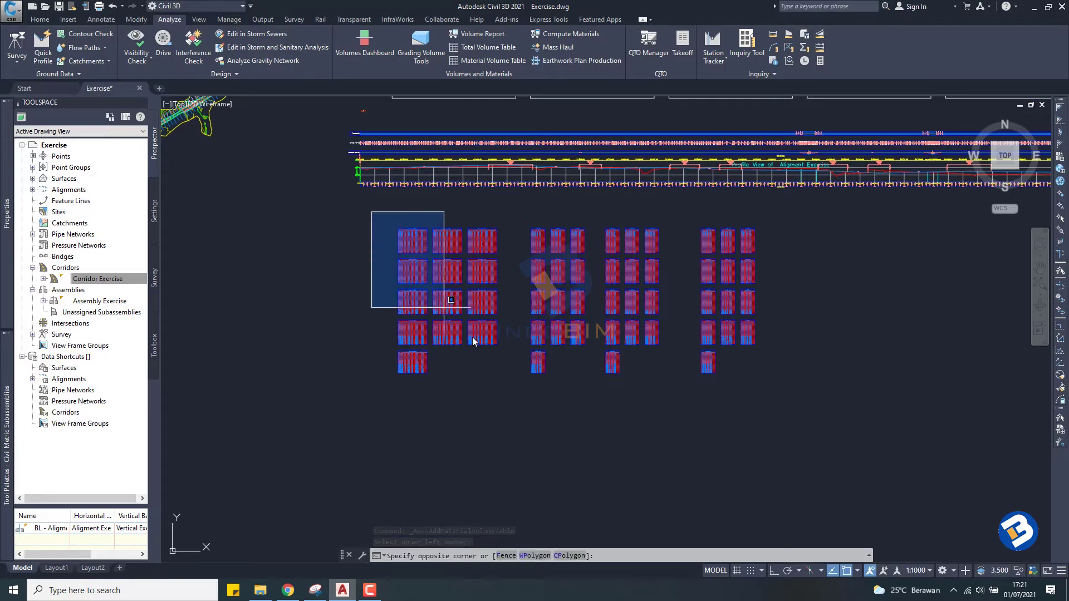
click(509, 386)
click(522, 221)
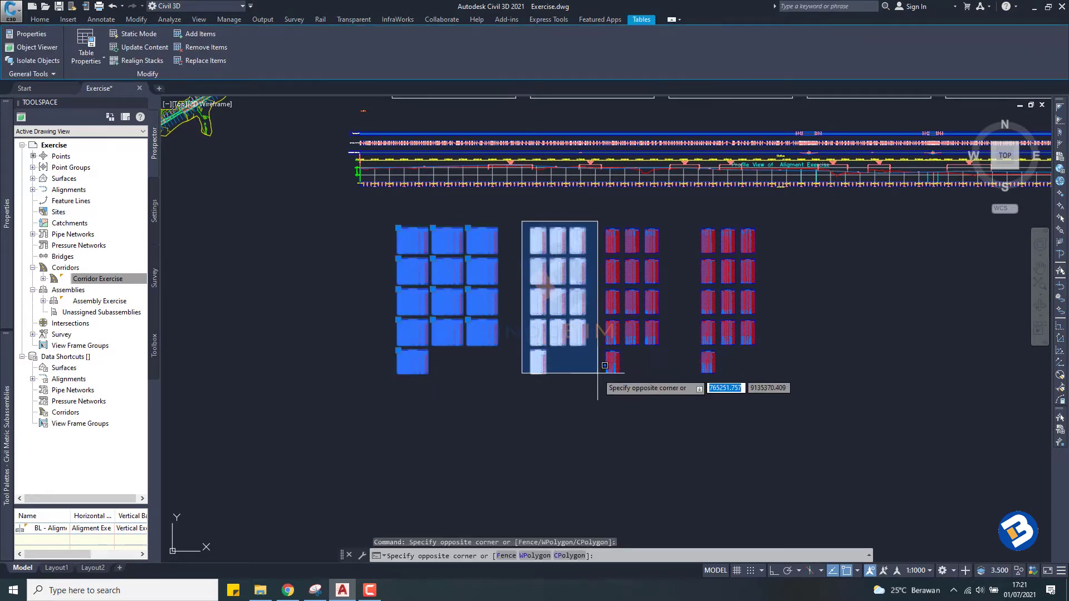
click(594, 380)
click(600, 220)
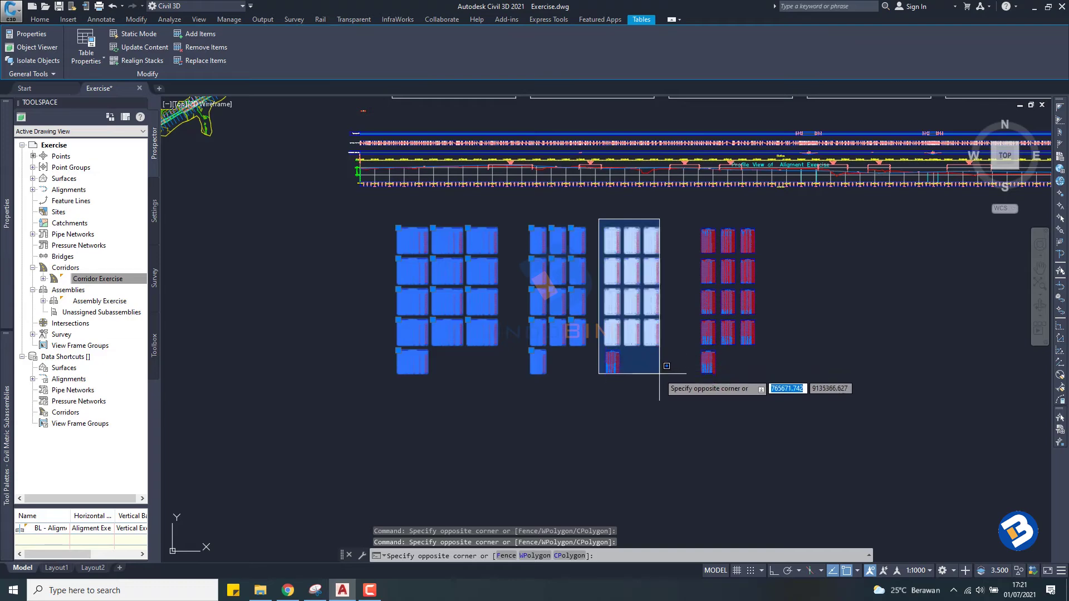
click(662, 374)
click(678, 216)
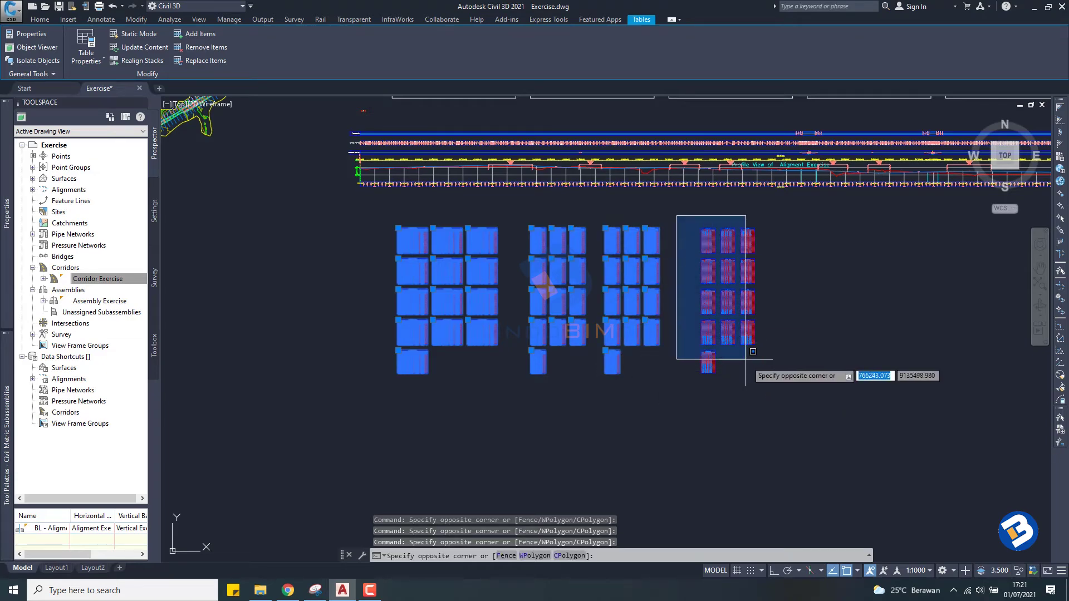
click(774, 375)
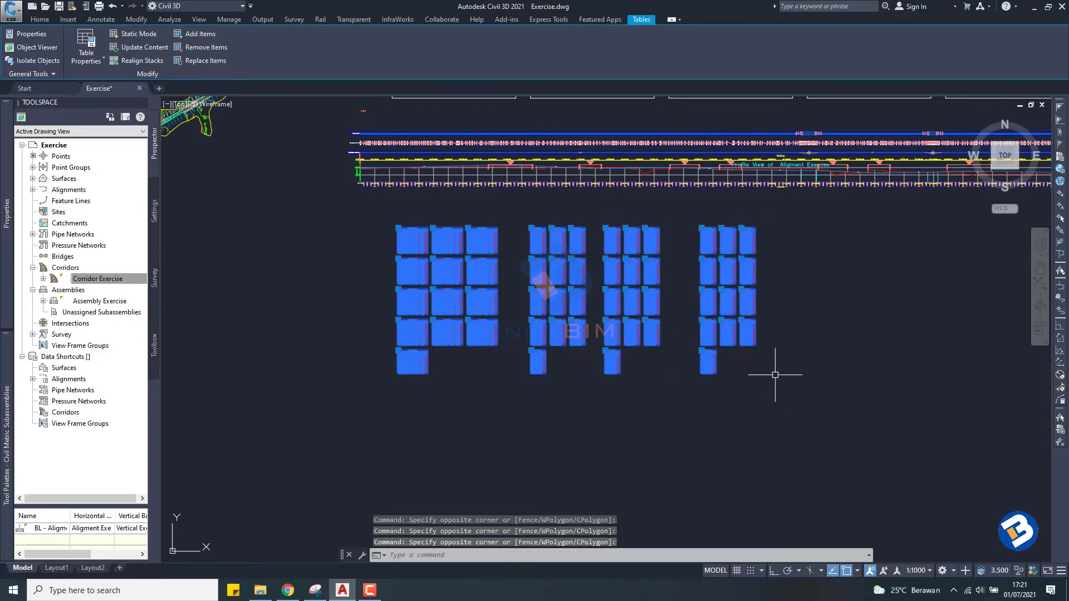
key(Escape)
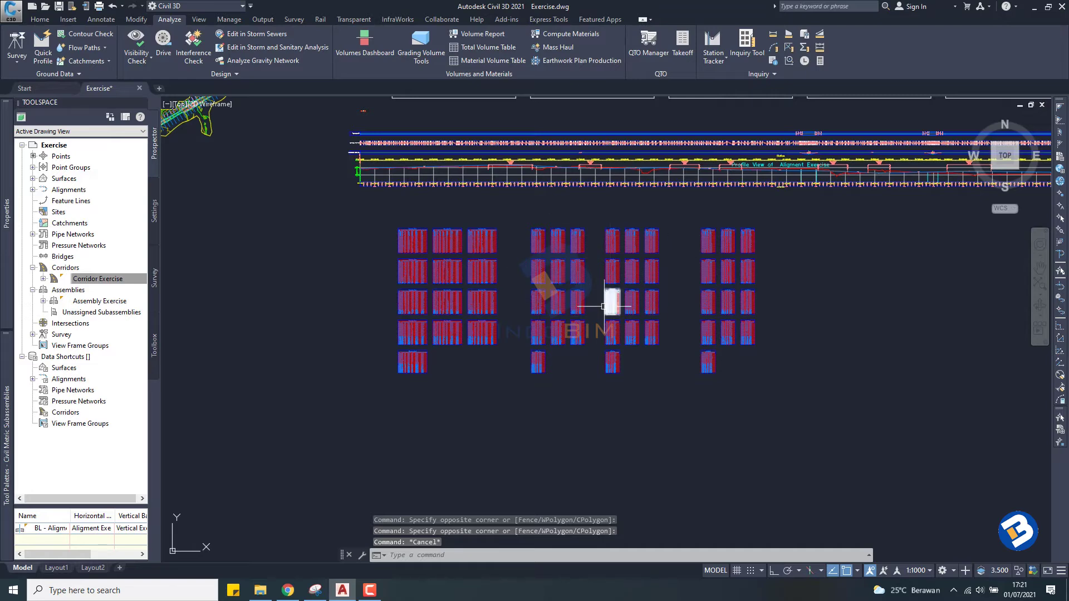
scroll(605, 305, down, 2)
middle_drag(610, 303, 602, 340)
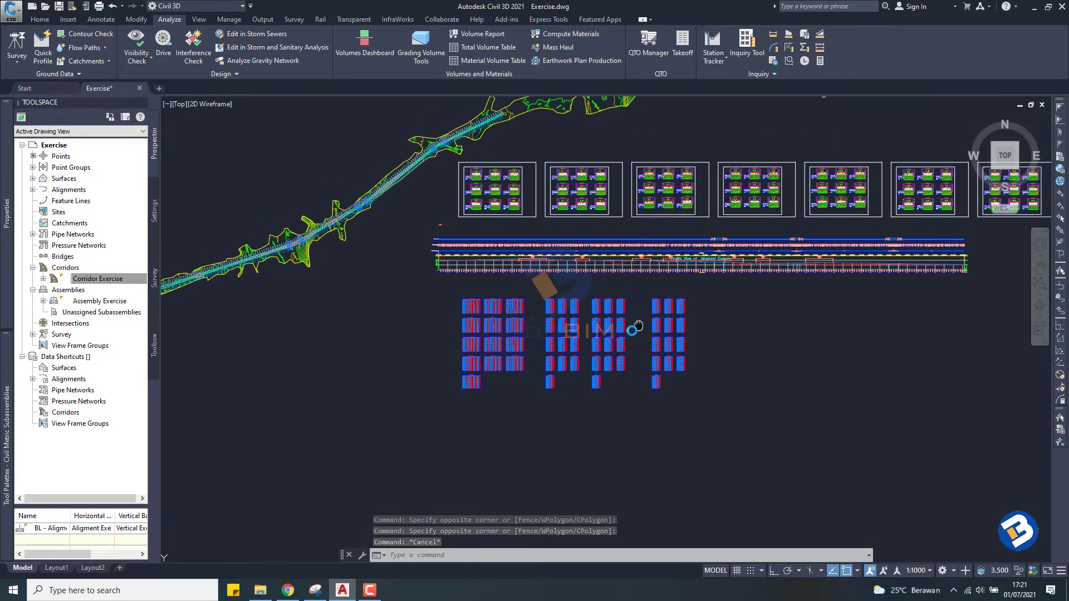
middle_drag(662, 298, 650, 345)
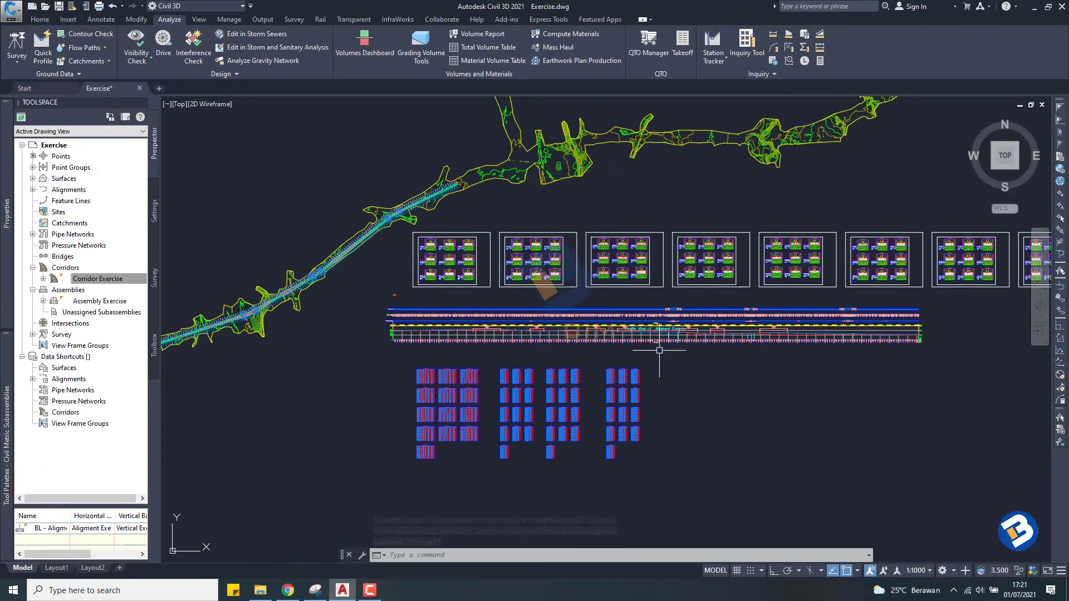